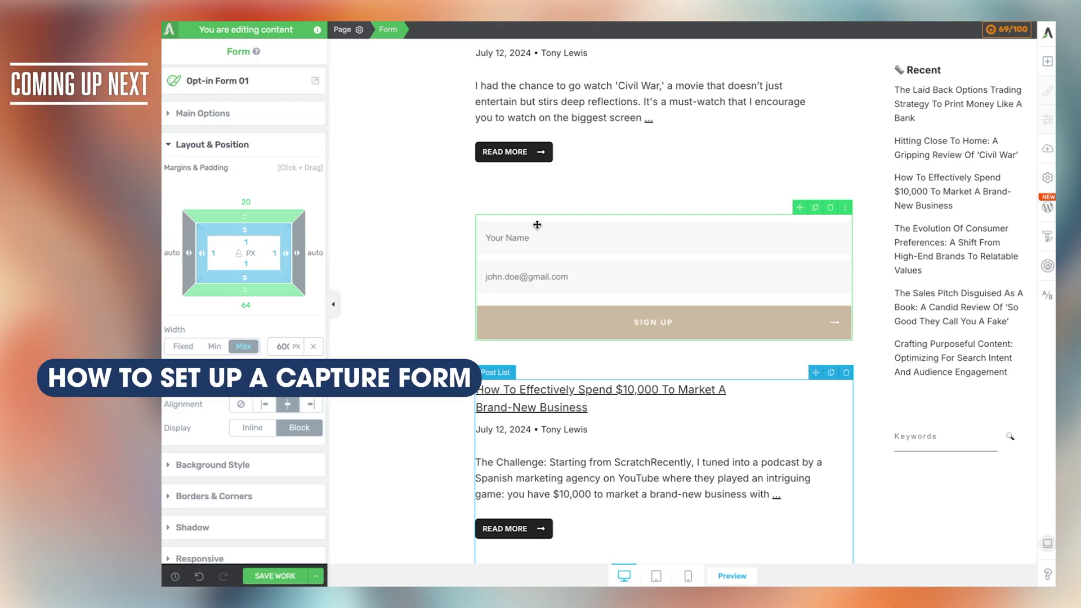
- Set the sign-up form's bottom margin to 80 px
{"action": "left_click", "coordinate": [246, 305]}
{"action": "type", "text": "80"}
{"action": "left_click", "coordinate": [404, 243]}
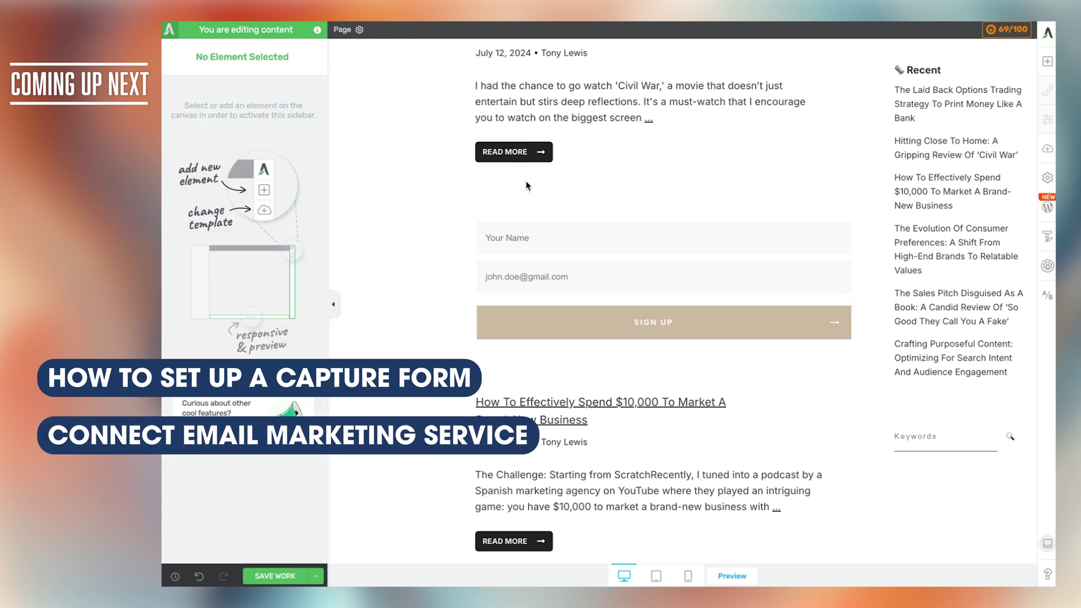
- Add a centred text line 'There are secrets I only share via email.' above the form
{"action": "left_click", "coordinate": [544, 254]}
{"action": "scroll", "coordinate": [597, 258], "scroll_direction": "up", "scroll_amount": 1}
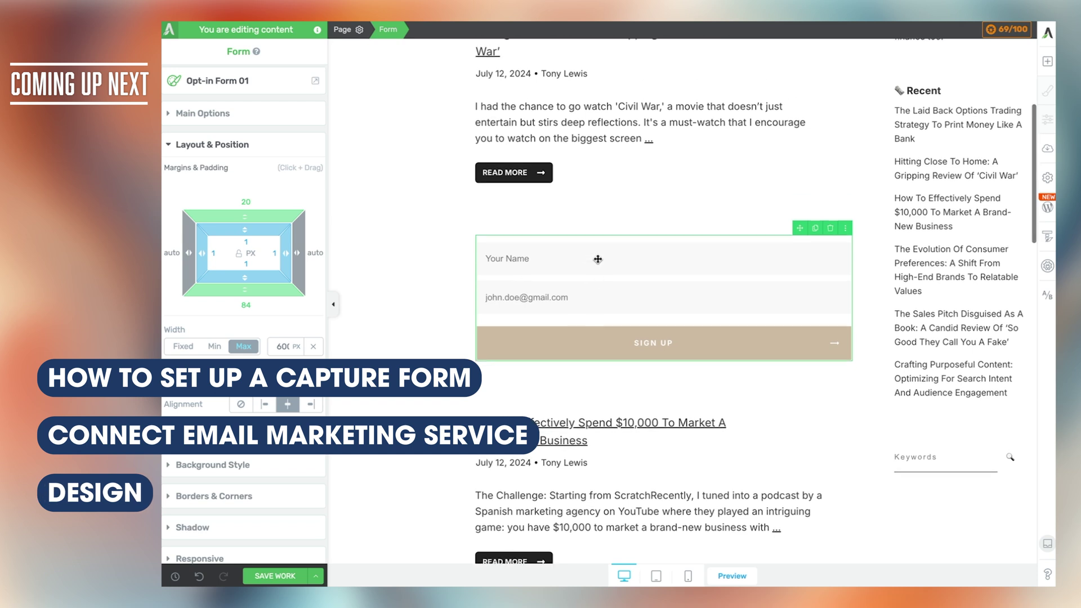
{"action": "mouse_move", "coordinate": [596, 257]}
{"action": "left_mouse_down"}
{"action": "mouse_move", "coordinate": [652, 271]}
{"action": "mouse_move", "coordinate": [597, 240]}
{"action": "left_mouse_up"}
{"action": "type", "text": "There are secrets I only share via email."}
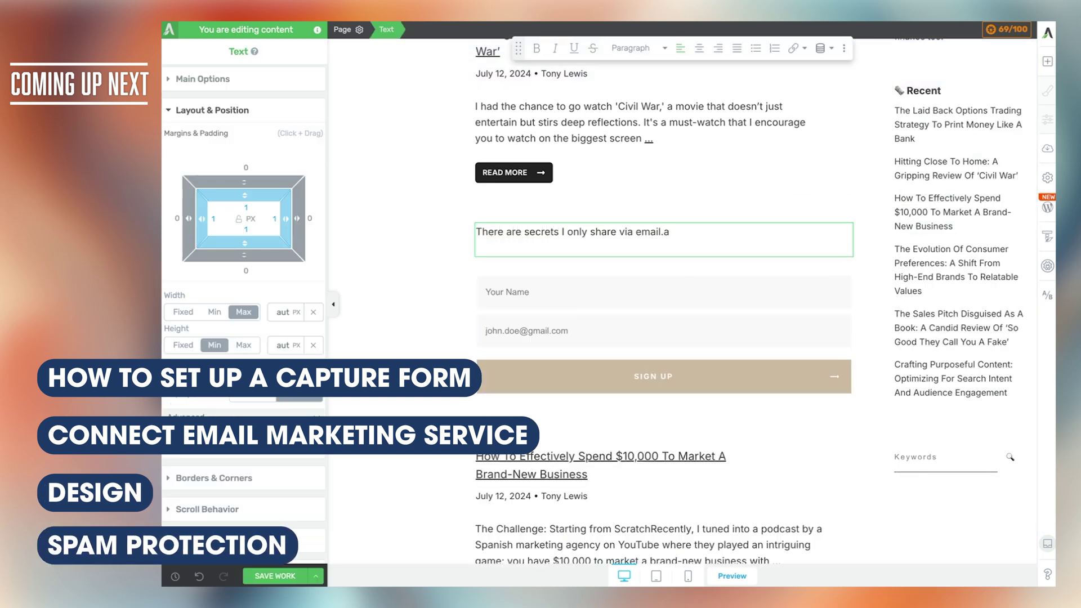
{"action": "key", "text": "ctrl+a"}
{"action": "key", "text": "ctrl+e"}
{"action": "left_click", "coordinate": [202, 79]}
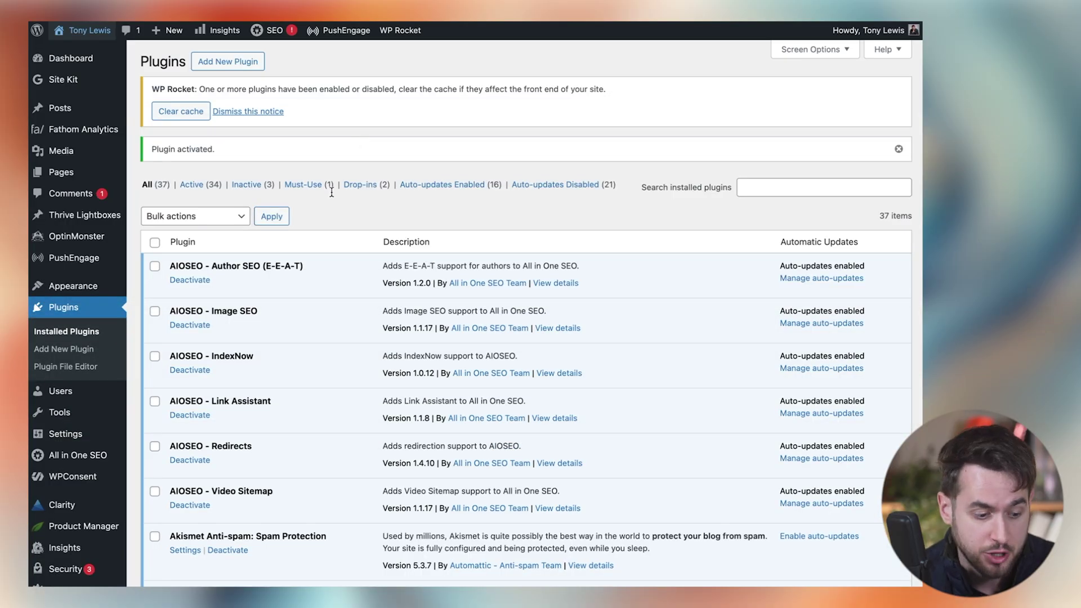
- Open Thrive Dashboard and go to Manage Connections under API Connections
{"action": "scroll", "coordinate": [304, 248], "scroll_direction": "down", "scroll_amount": 3}
{"action": "mouse_move", "coordinate": [106, 528]}
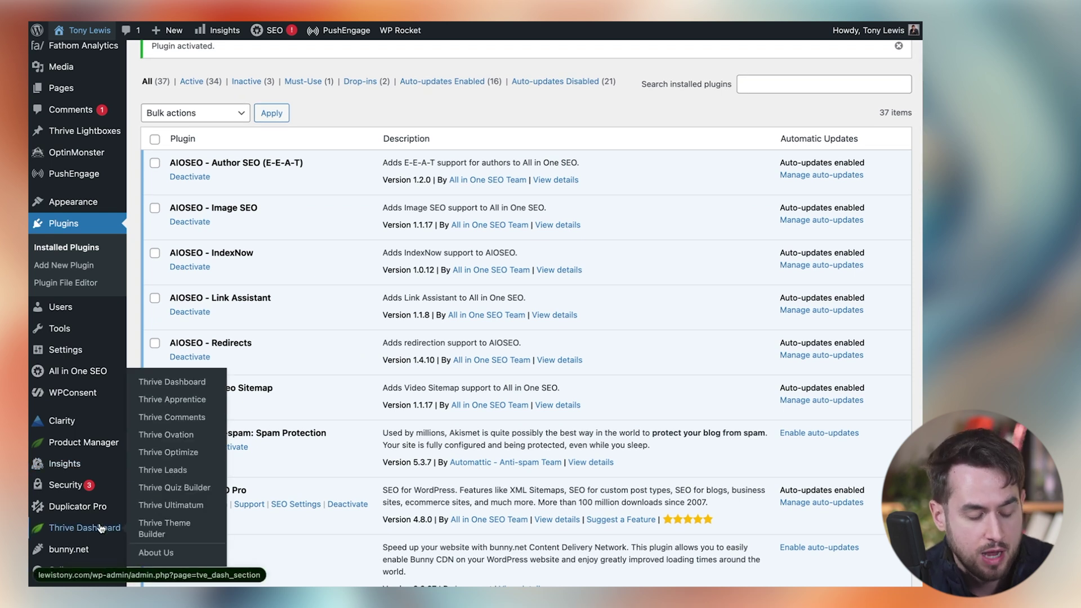
{"action": "left_click", "coordinate": [180, 383]}
{"action": "scroll", "coordinate": [390, 333], "scroll_direction": "down", "scroll_amount": 12}
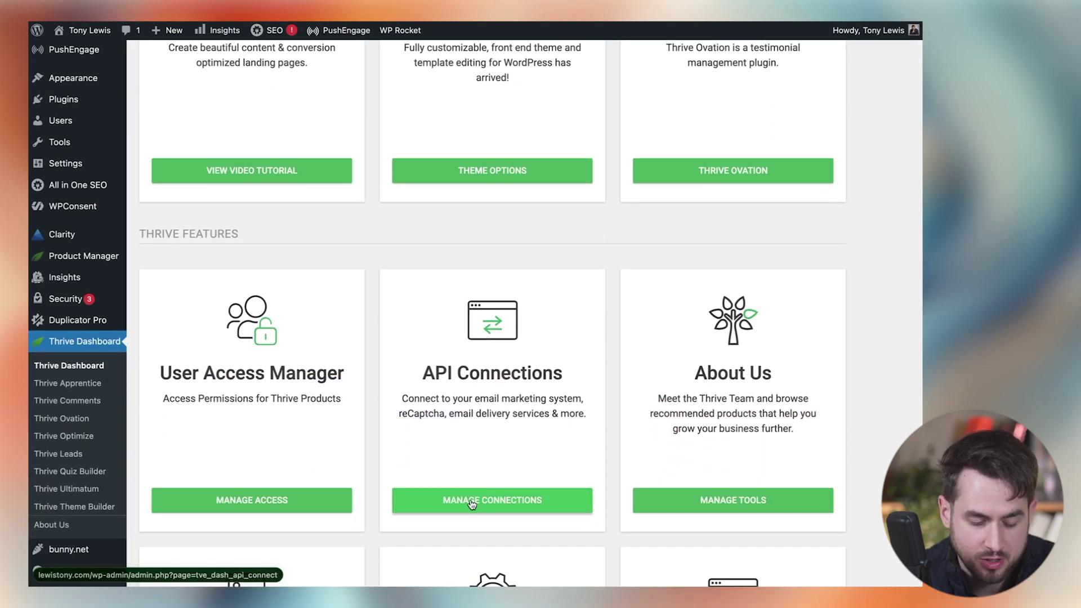
{"action": "left_click", "coordinate": [472, 504]}
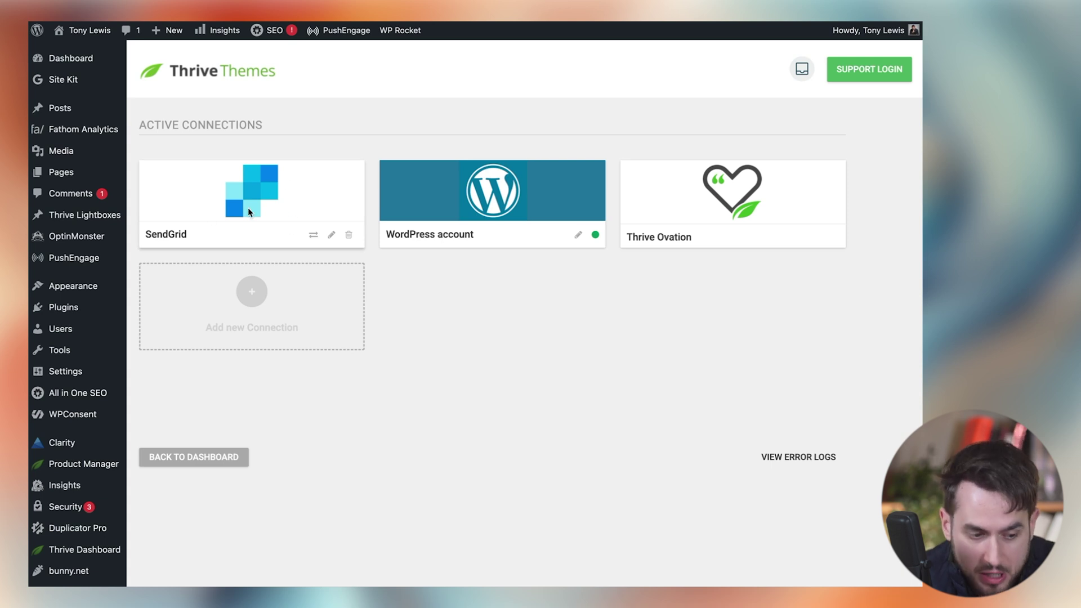
- Add a new connection and scroll the Select an app list to find Drip
{"action": "left_click", "coordinate": [243, 322]}
{"action": "left_click", "coordinate": [251, 299]}
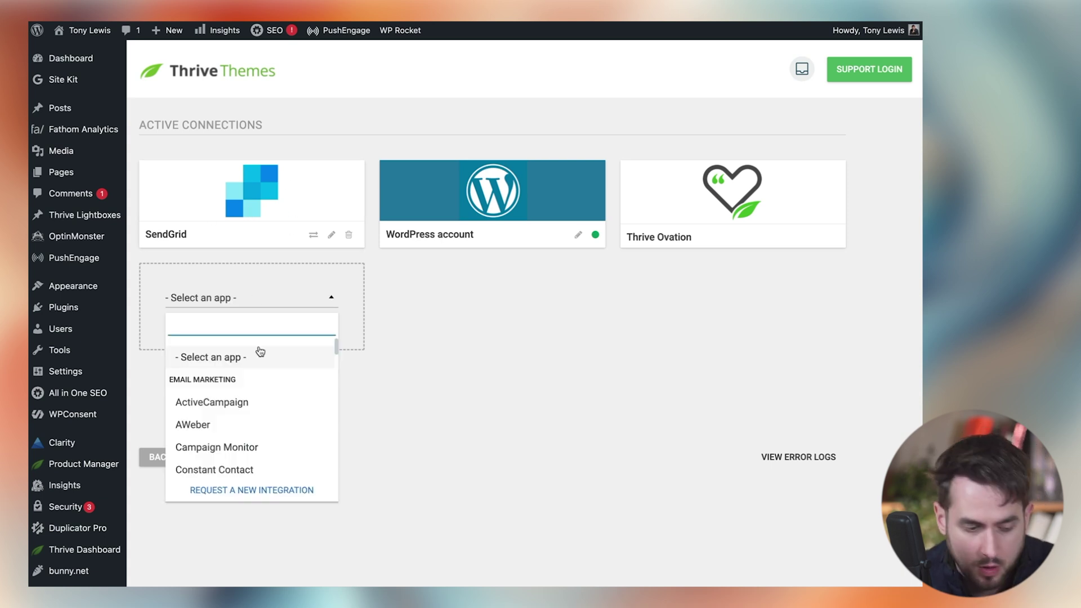
{"action": "scroll", "coordinate": [262, 401], "scroll_direction": "down", "scroll_amount": 2}
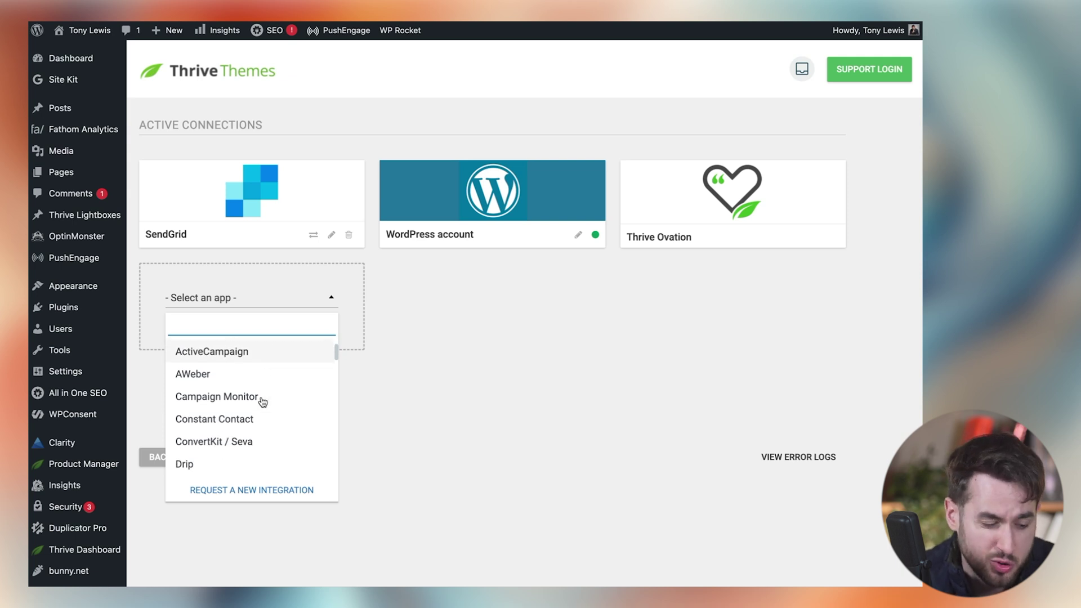
{"action": "scroll", "coordinate": [263, 401], "scroll_direction": "down", "scroll_amount": 2}
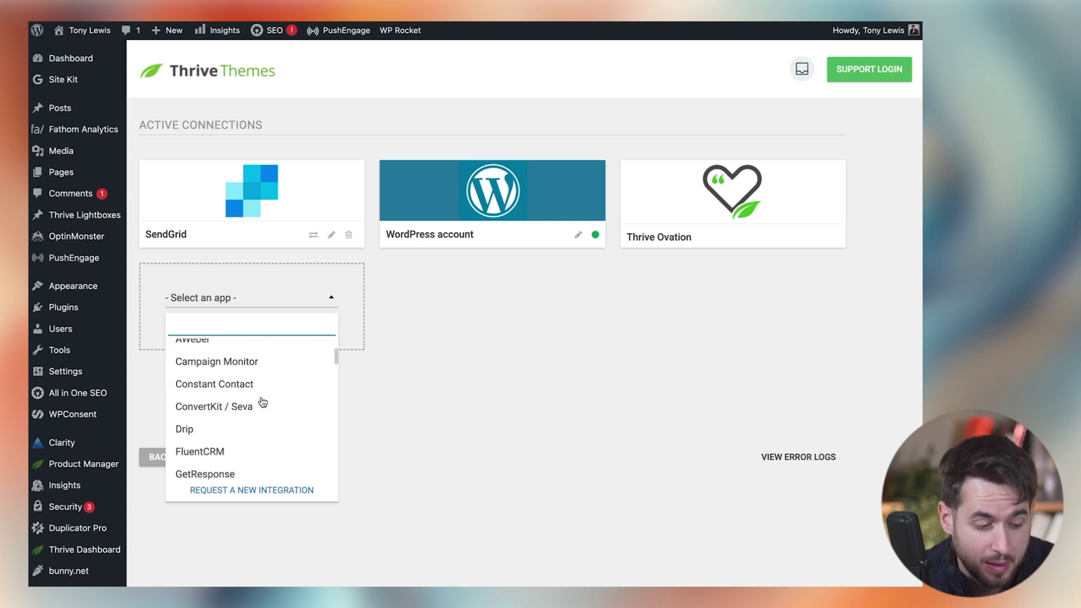
{"action": "scroll", "coordinate": [262, 401], "scroll_direction": "down", "scroll_amount": 3}
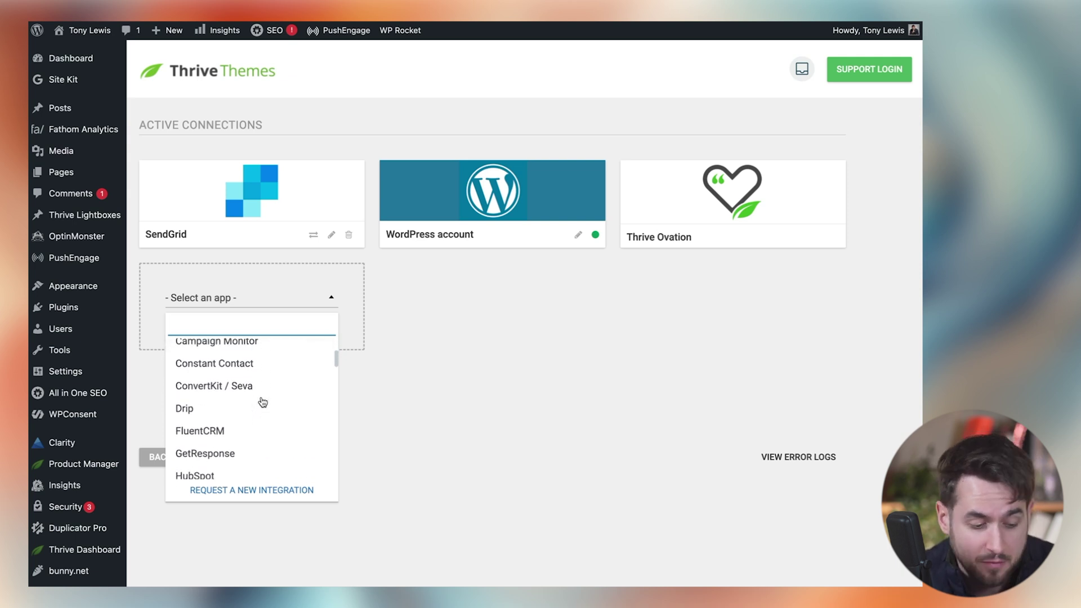
{"action": "scroll", "coordinate": [262, 401], "scroll_direction": "up", "scroll_amount": 2}
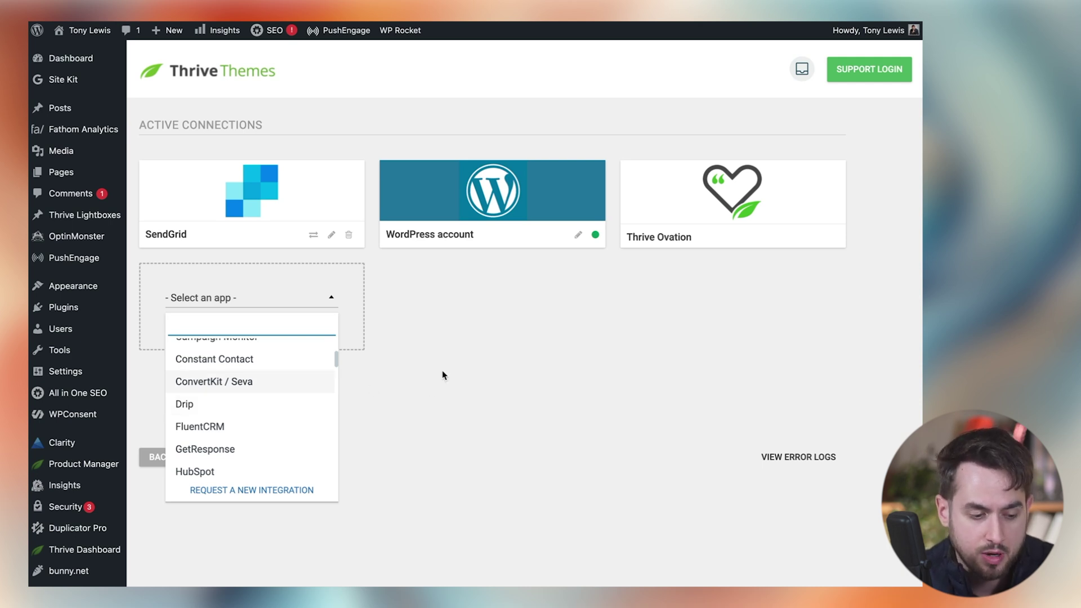
- Choose Drip, try its Client ID and API token fields, then cancel the Drip form
{"action": "left_click", "coordinate": [263, 405]}
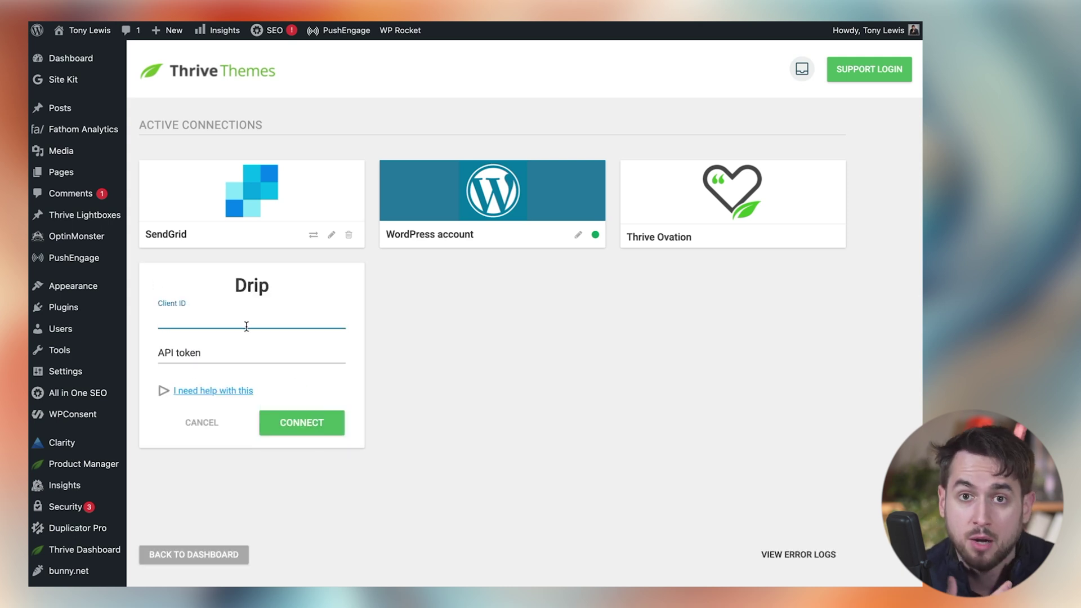
{"action": "left_click", "coordinate": [171, 358]}
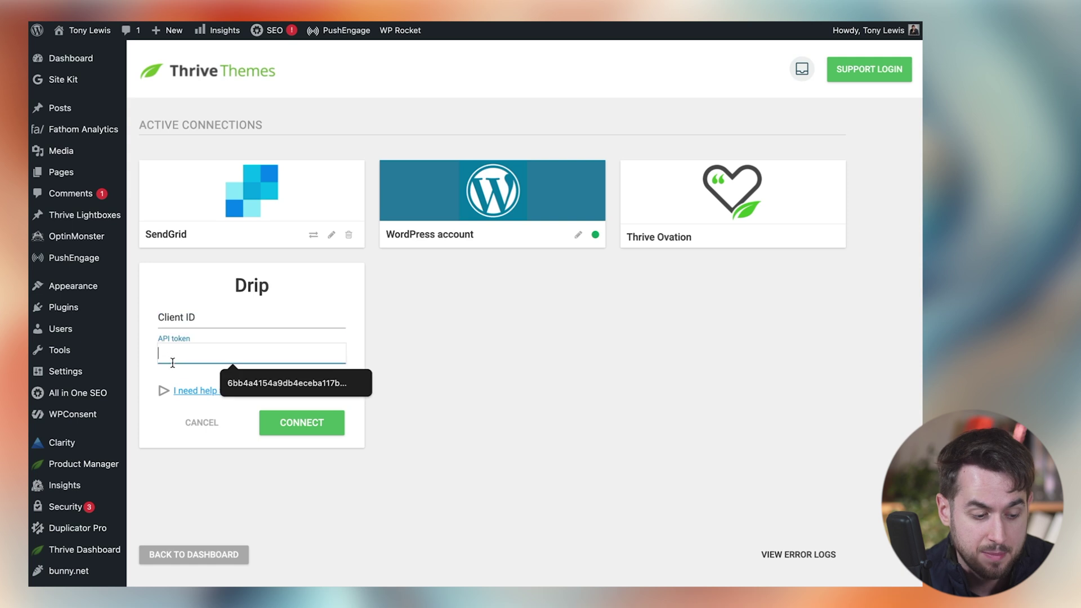
{"action": "left_click", "coordinate": [240, 315]}
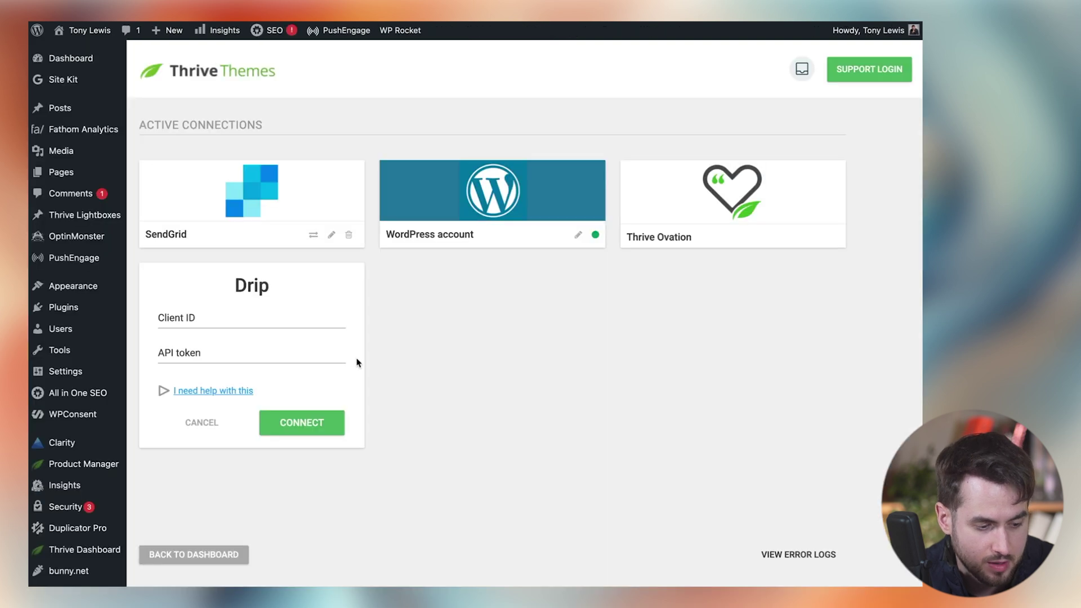
{"action": "left_click", "coordinate": [196, 356]}
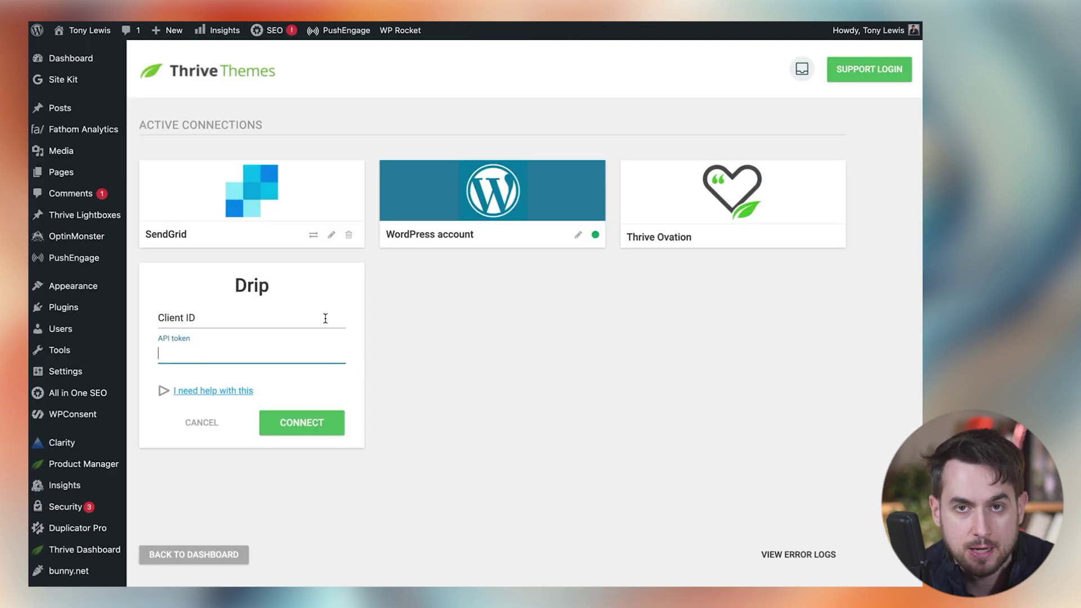
{"action": "left_click", "coordinate": [207, 423]}
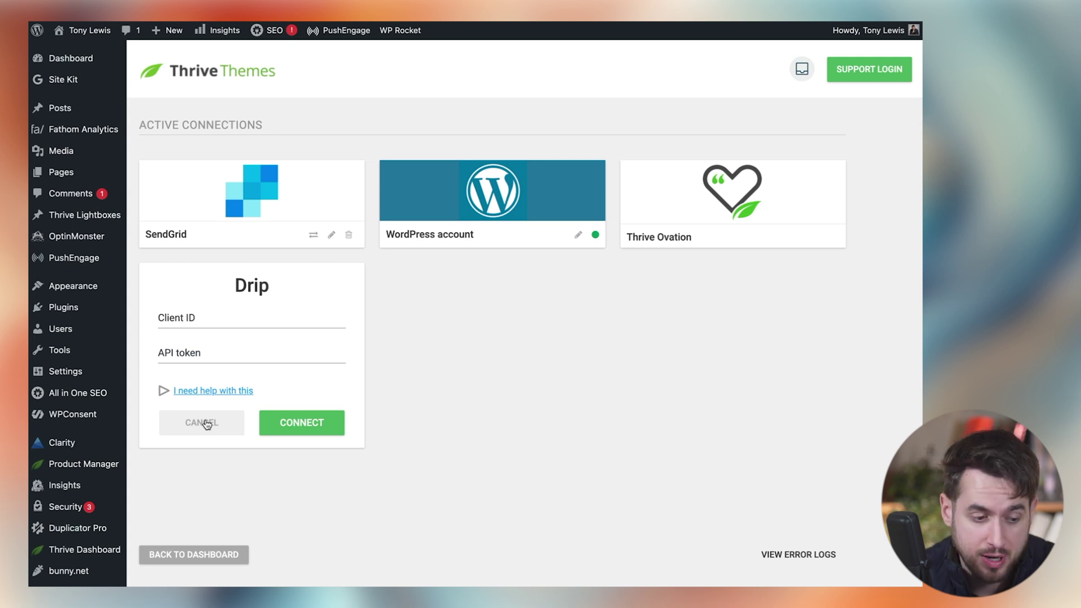
{"action": "left_click", "coordinate": [207, 424]}
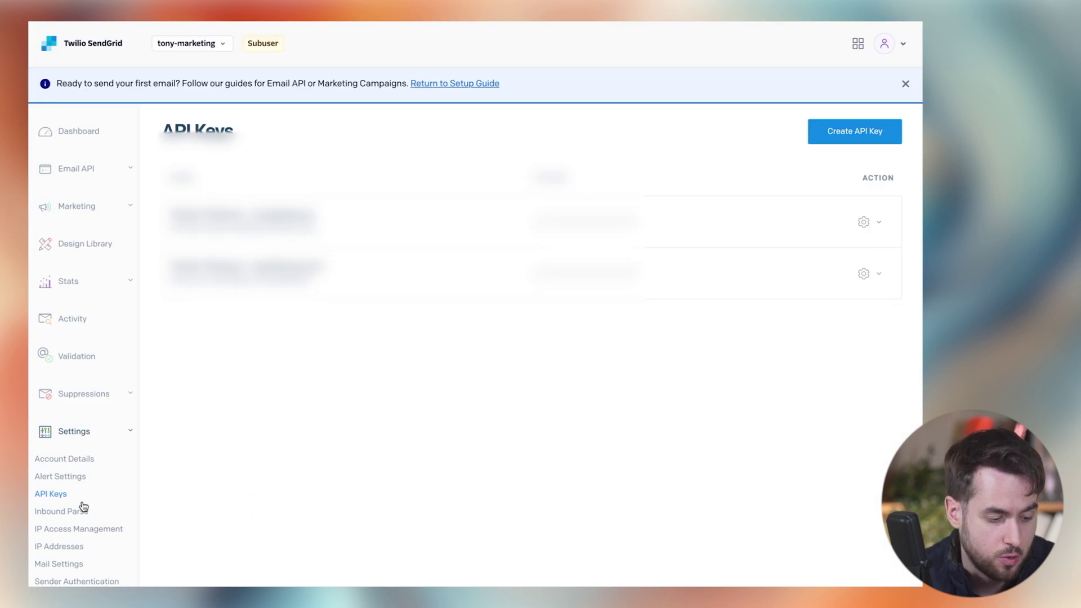
- Start a new key with Create API Key on SendGrid's API Keys page
{"action": "scroll", "coordinate": [84, 445], "scroll_direction": "down", "scroll_amount": 1}
{"action": "scroll", "coordinate": [51, 446], "scroll_direction": "up", "scroll_amount": 1}
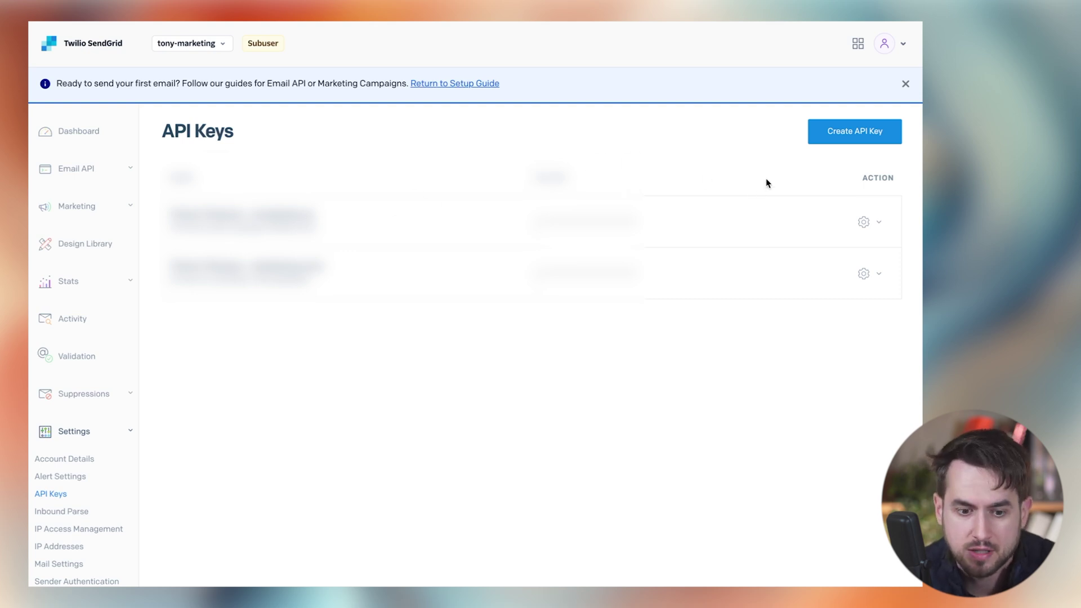
{"action": "left_click", "coordinate": [844, 131]}
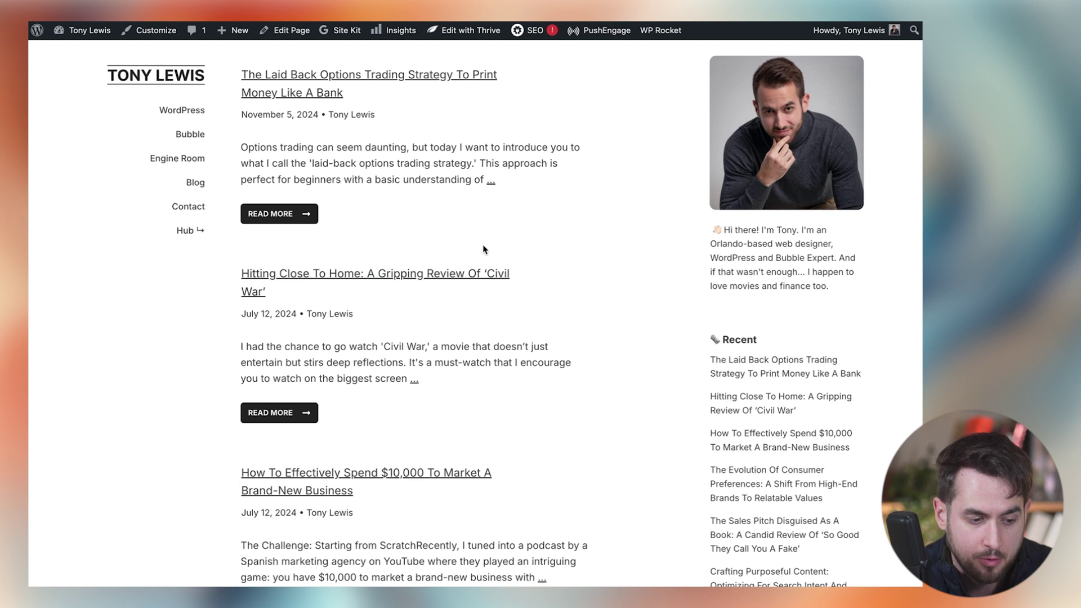
- Scroll through the front-end blog homepage, circling the sidebar Keywords search box
{"action": "scroll", "coordinate": [484, 249], "scroll_direction": "down", "scroll_amount": 7}
{"action": "scroll", "coordinate": [483, 249], "scroll_direction": "down", "scroll_amount": 8}
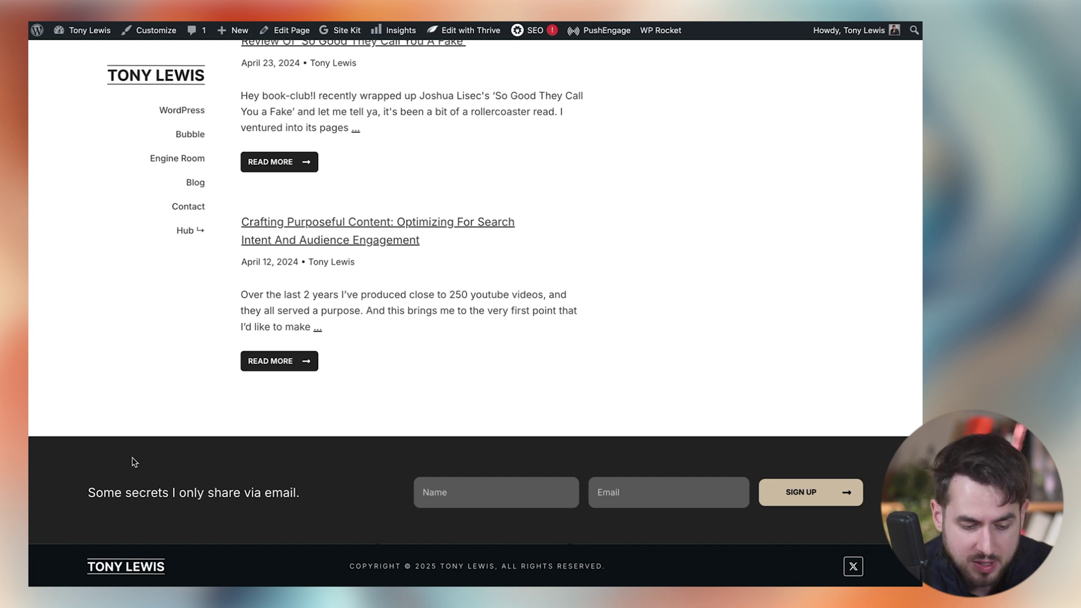
{"action": "scroll", "coordinate": [207, 355], "scroll_direction": "up", "scroll_amount": 10}
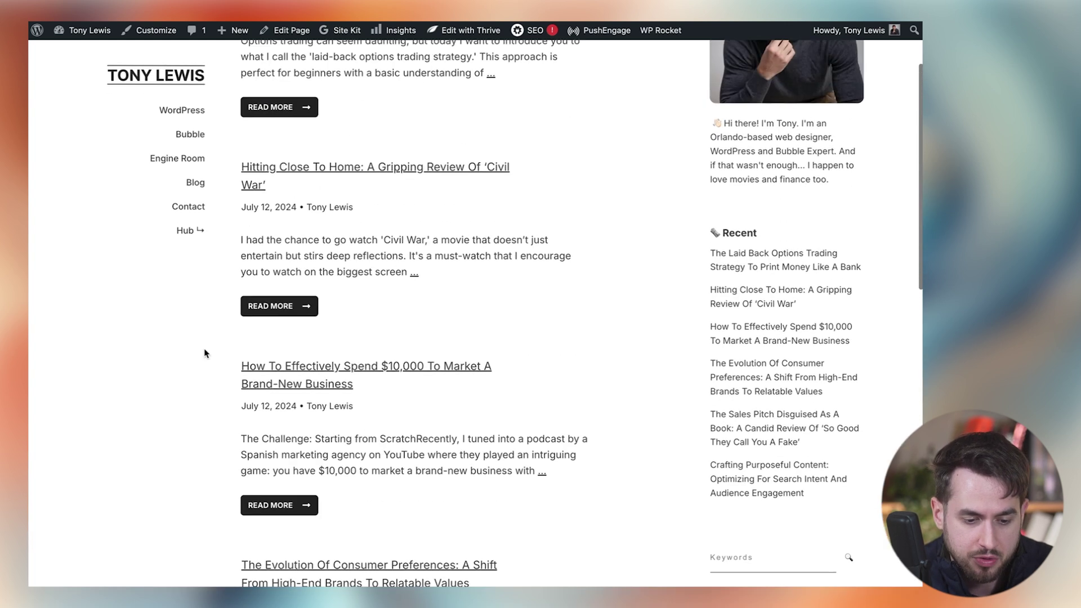
{"action": "scroll", "coordinate": [205, 354], "scroll_direction": "down", "scroll_amount": 3}
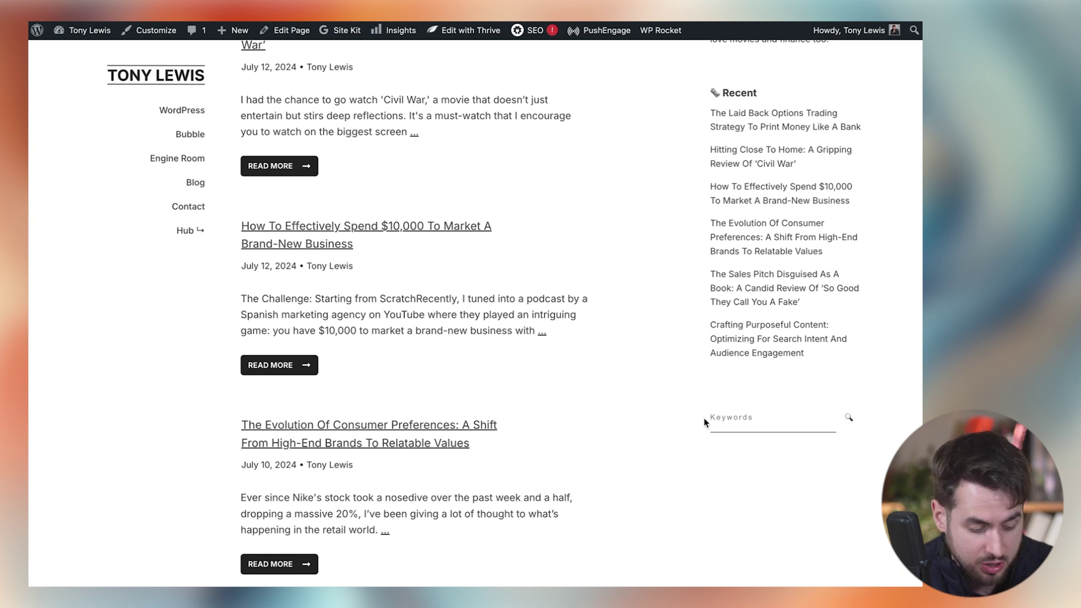
{"action": "mouse_move", "coordinate": [704, 390]}
{"action": "left_mouse_down"}
{"action": "mouse_move", "coordinate": [883, 405]}
{"action": "mouse_move", "coordinate": [741, 444]}
{"action": "left_mouse_up"}
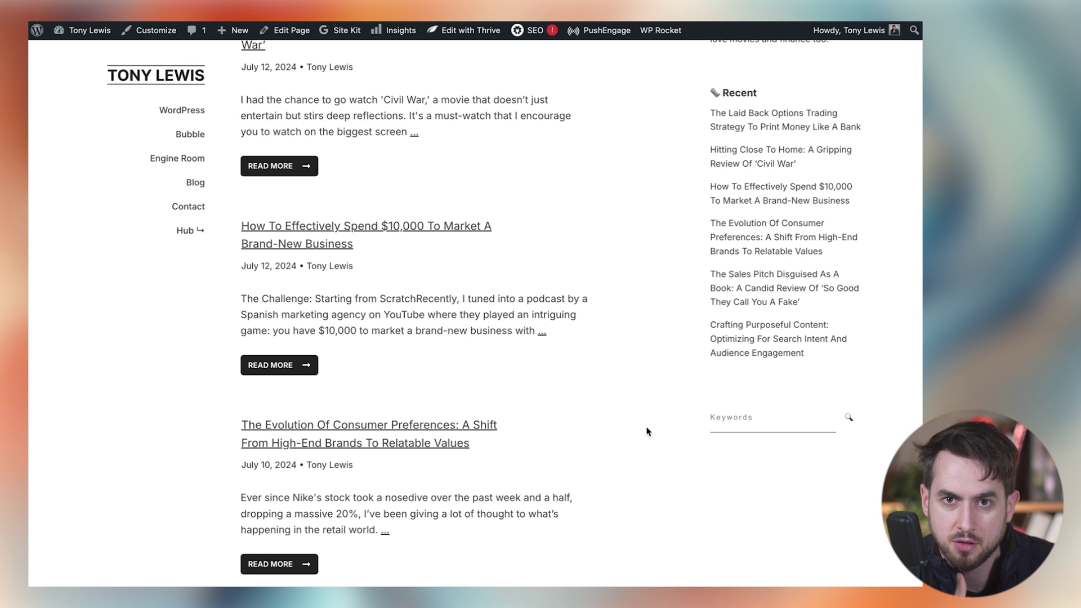
{"action": "scroll", "coordinate": [646, 432], "scroll_direction": "down", "scroll_amount": 10}
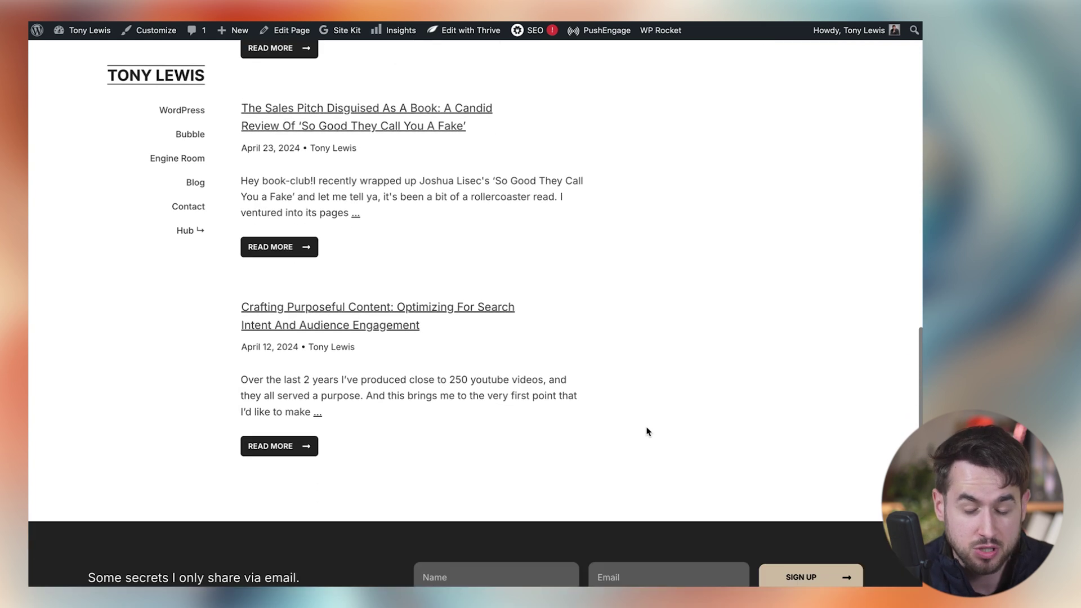
{"action": "scroll", "coordinate": [646, 431], "scroll_direction": "down", "scroll_amount": 2}
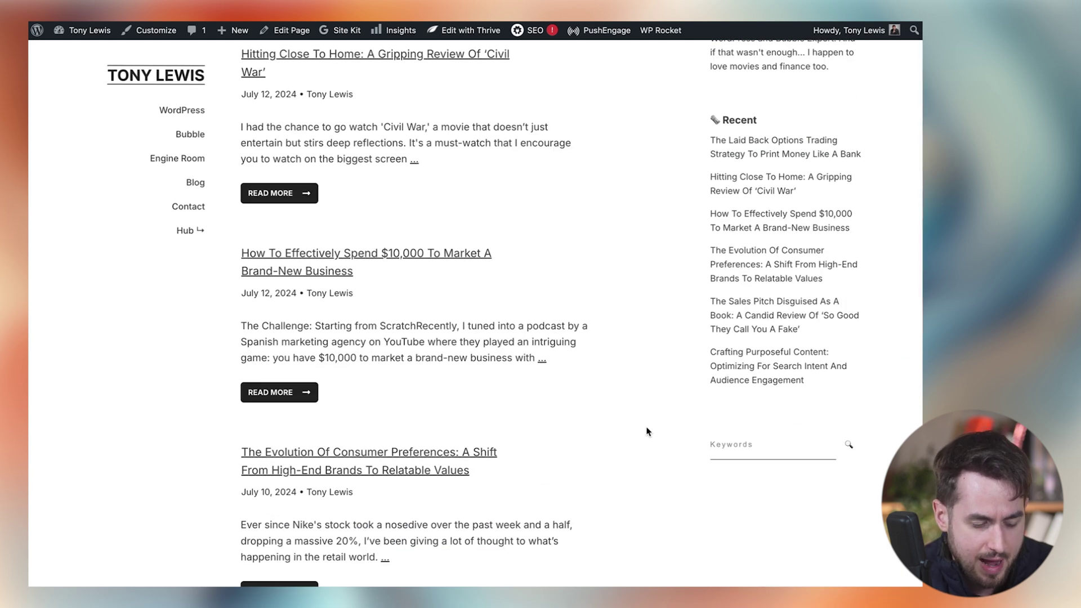
{"action": "scroll", "coordinate": [639, 429], "scroll_direction": "up", "scroll_amount": 4}
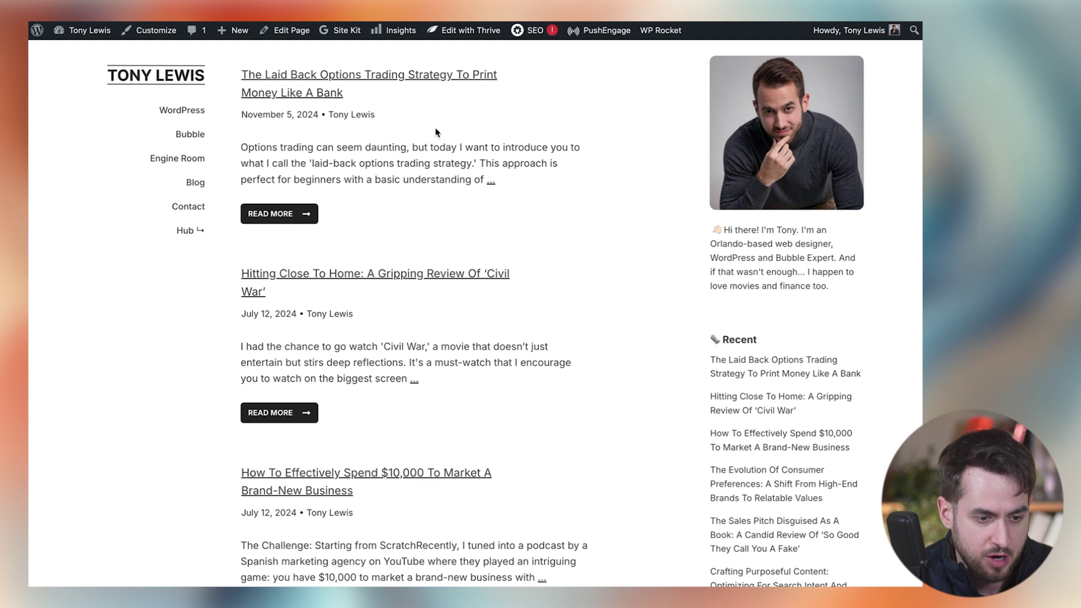
- Open the homepage in Thrive Architect and duplicate the post list
{"action": "left_click", "coordinate": [474, 31]}
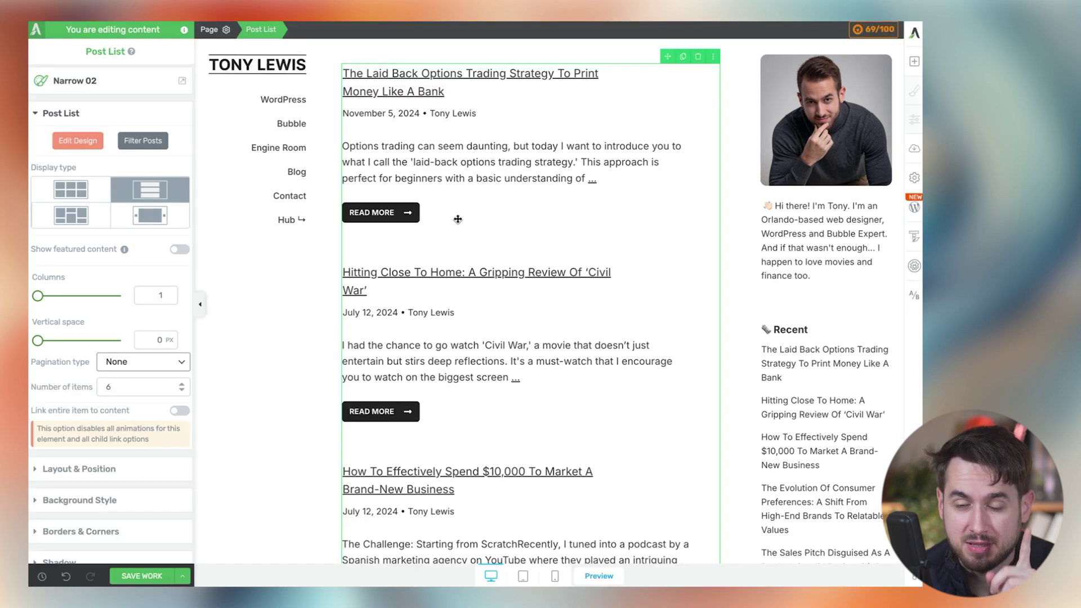
{"action": "scroll", "coordinate": [458, 219], "scroll_direction": "down", "scroll_amount": 8}
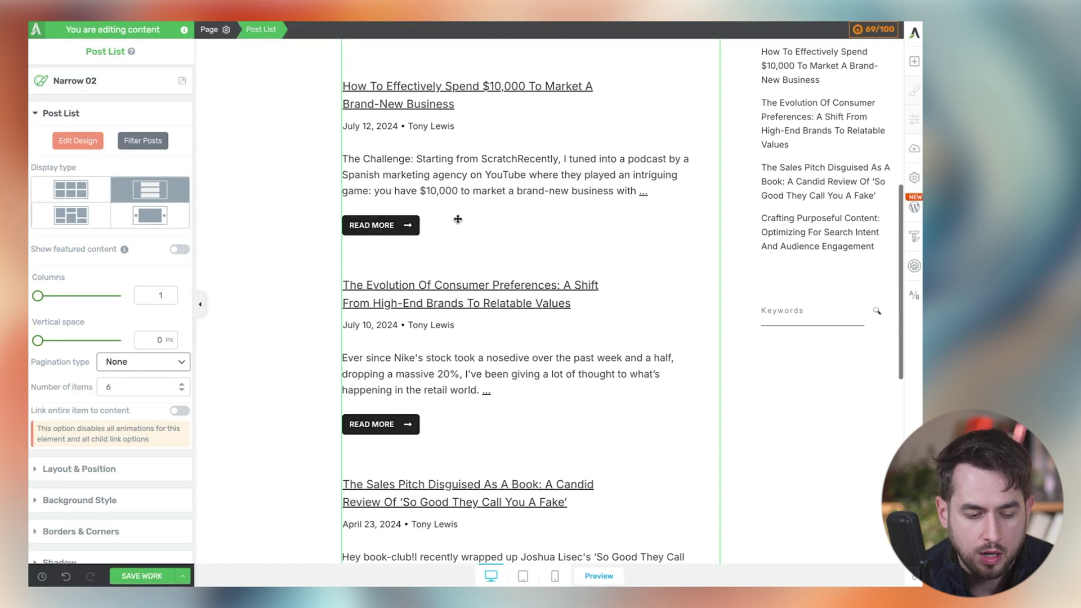
{"action": "scroll", "coordinate": [458, 219], "scroll_direction": "up", "scroll_amount": 8}
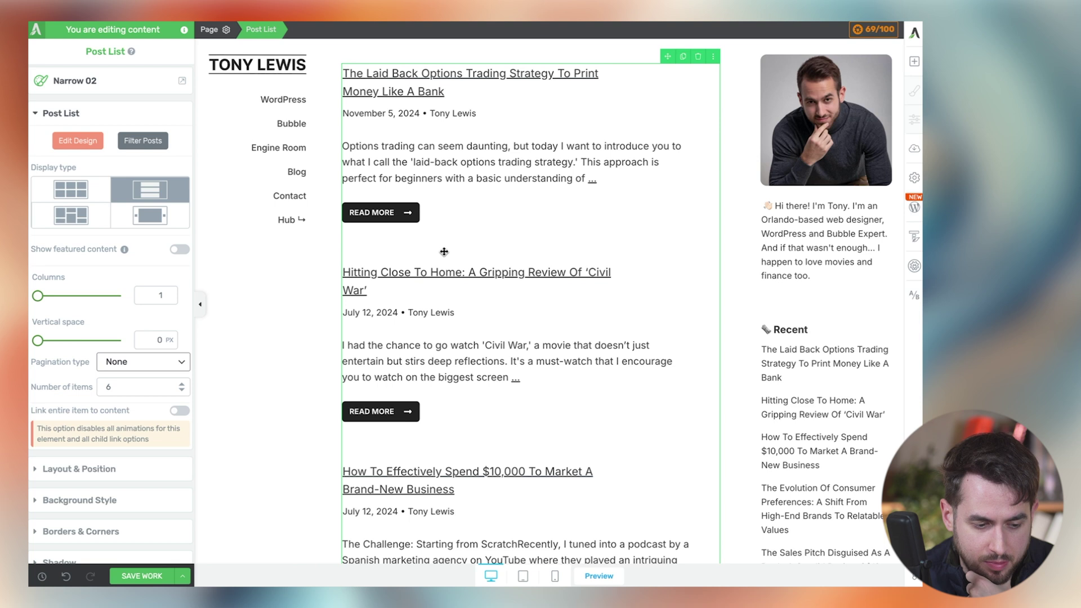
{"action": "scroll", "coordinate": [445, 252], "scroll_direction": "down", "scroll_amount": 1}
{"action": "scroll", "coordinate": [444, 252], "scroll_direction": "down", "scroll_amount": 14}
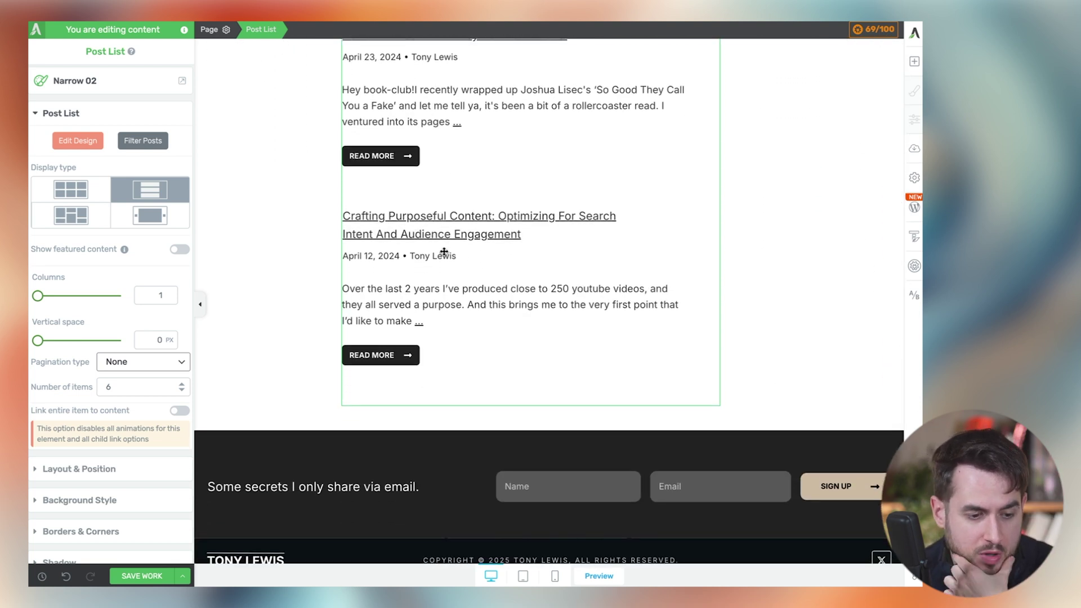
{"action": "scroll", "coordinate": [444, 251], "scroll_direction": "up", "scroll_amount": 15}
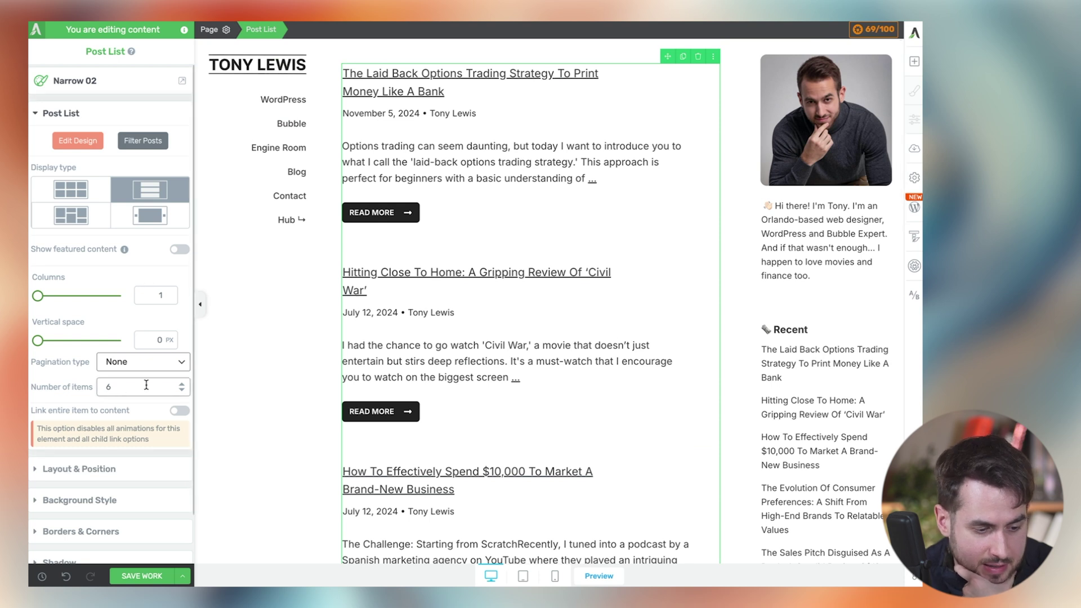
{"action": "scroll", "coordinate": [457, 235], "scroll_direction": "down", "scroll_amount": 1}
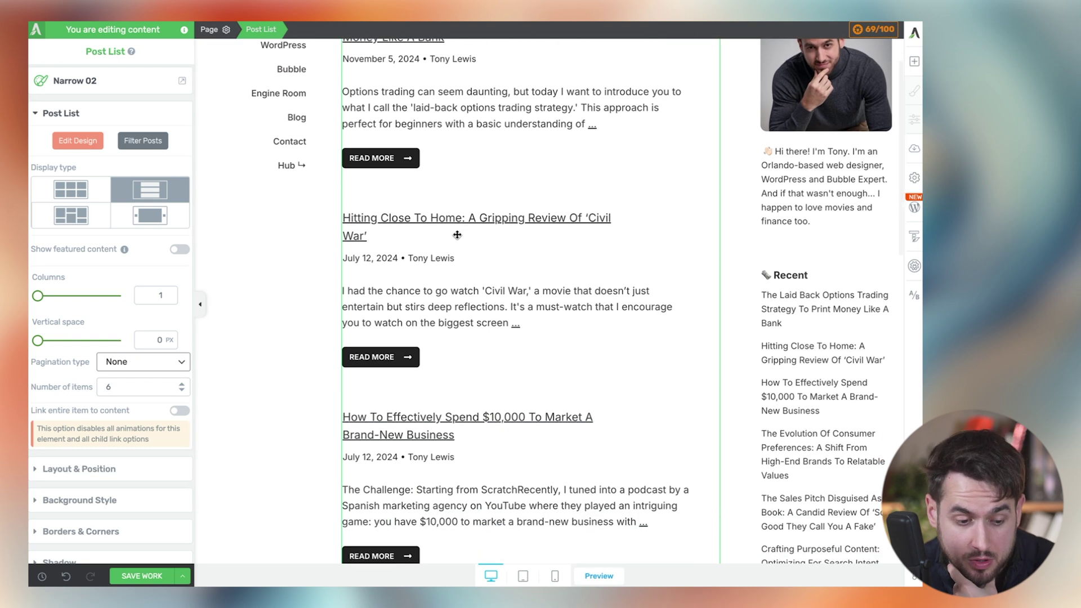
{"action": "scroll", "coordinate": [456, 235], "scroll_direction": "down", "scroll_amount": 15}
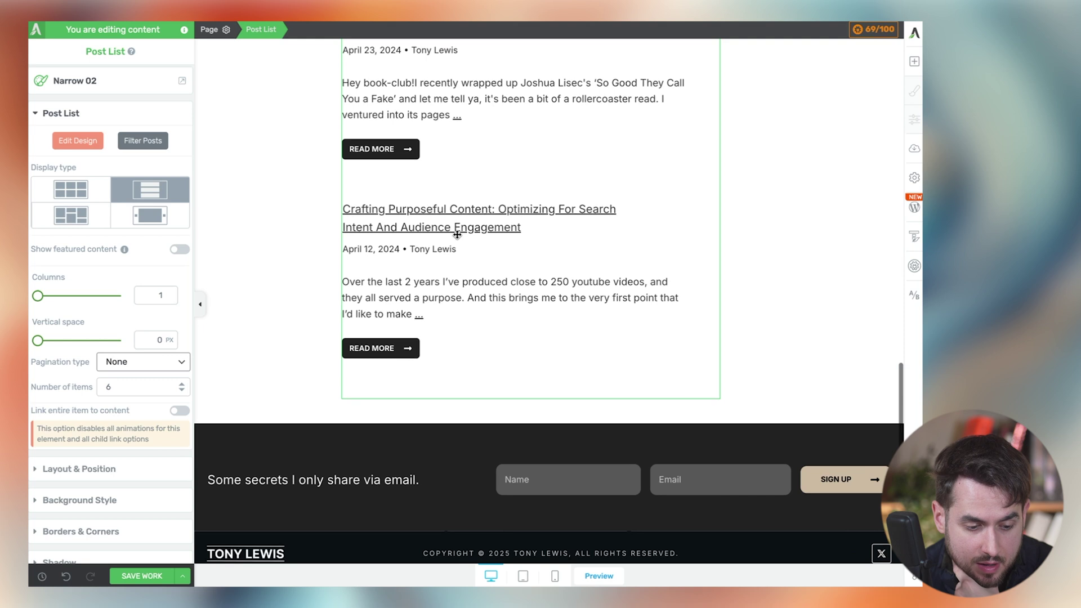
{"action": "scroll", "coordinate": [457, 235], "scroll_direction": "up", "scroll_amount": 2}
{"action": "scroll", "coordinate": [457, 235], "scroll_direction": "up", "scroll_amount": 9}
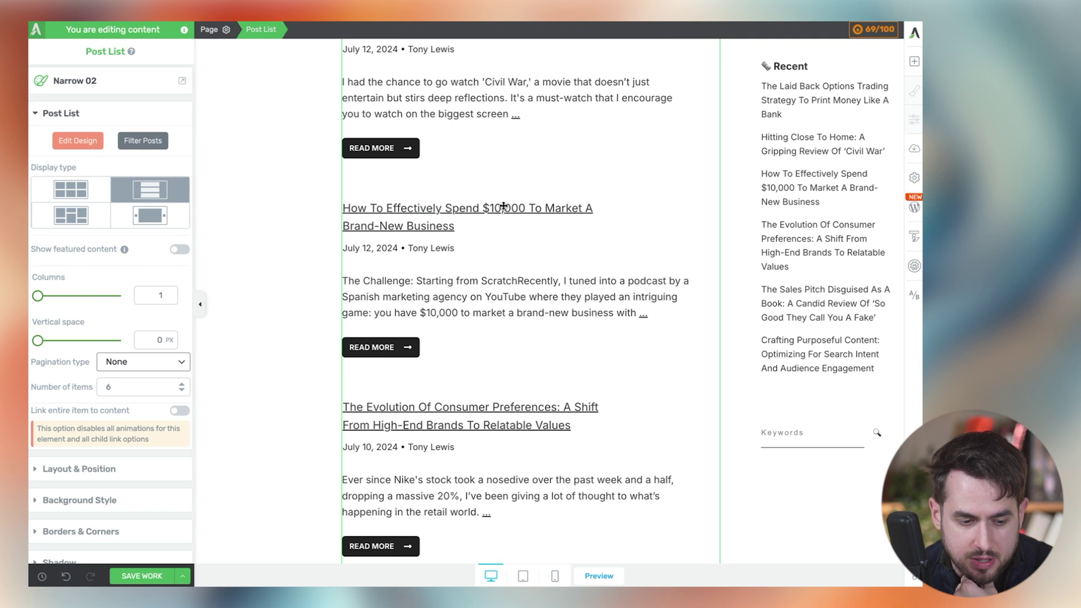
{"action": "scroll", "coordinate": [504, 206], "scroll_direction": "down", "scroll_amount": 5}
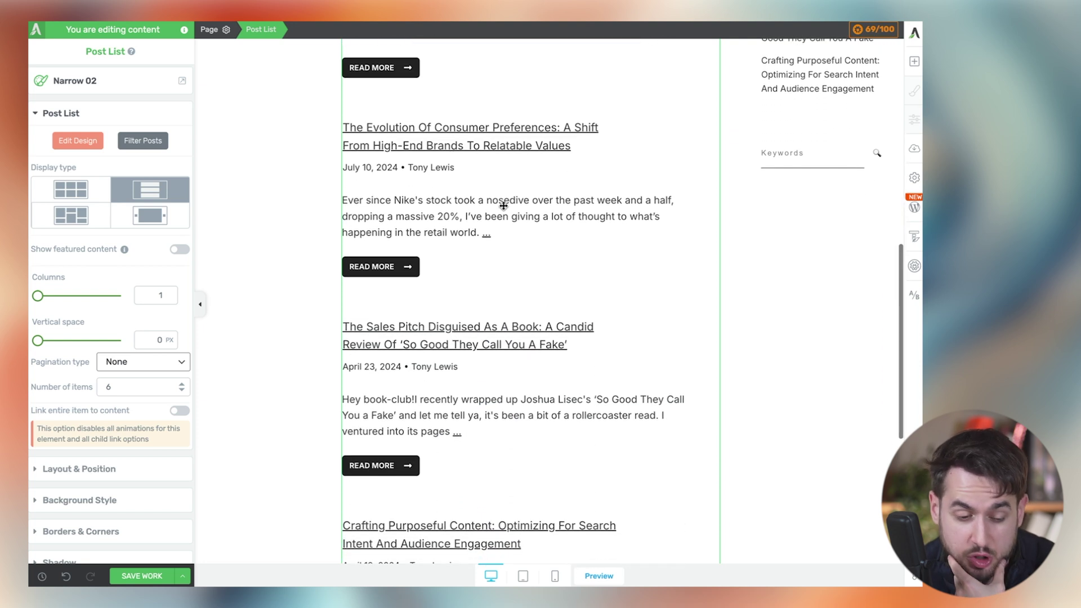
{"action": "scroll", "coordinate": [504, 207], "scroll_direction": "down", "scroll_amount": 6}
{"action": "scroll", "coordinate": [504, 206], "scroll_direction": "up", "scroll_amount": 13}
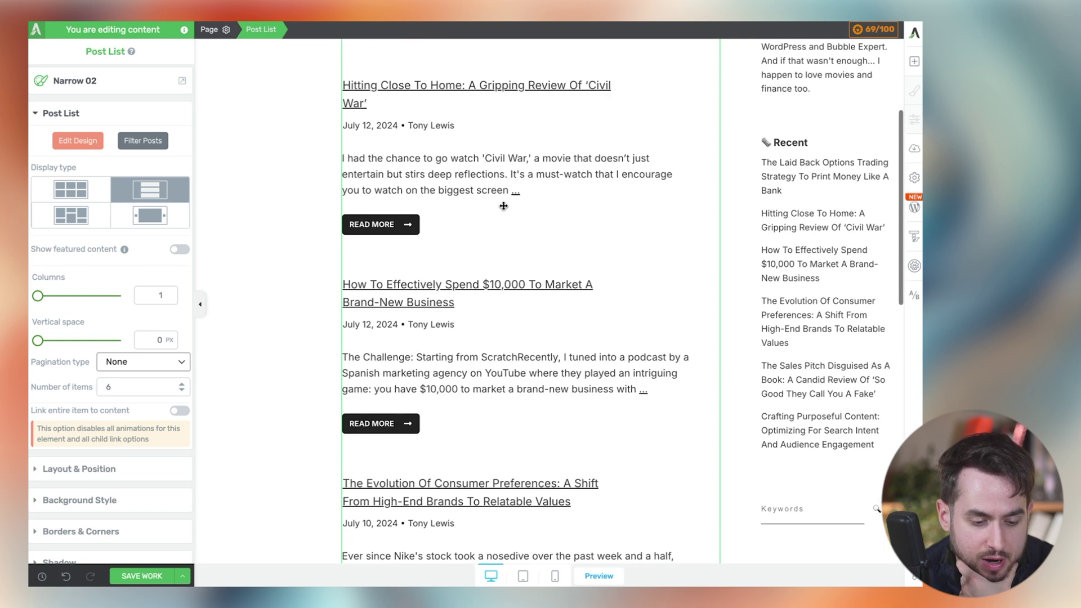
{"action": "scroll", "coordinate": [504, 206], "scroll_direction": "up", "scroll_amount": 3}
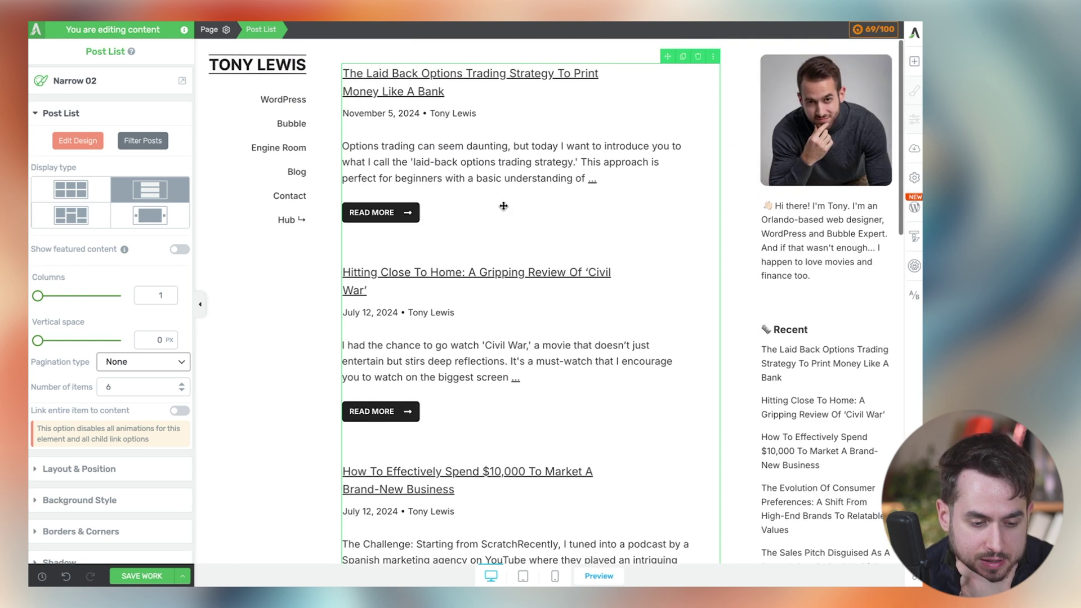
{"action": "left_click", "coordinate": [684, 57]}
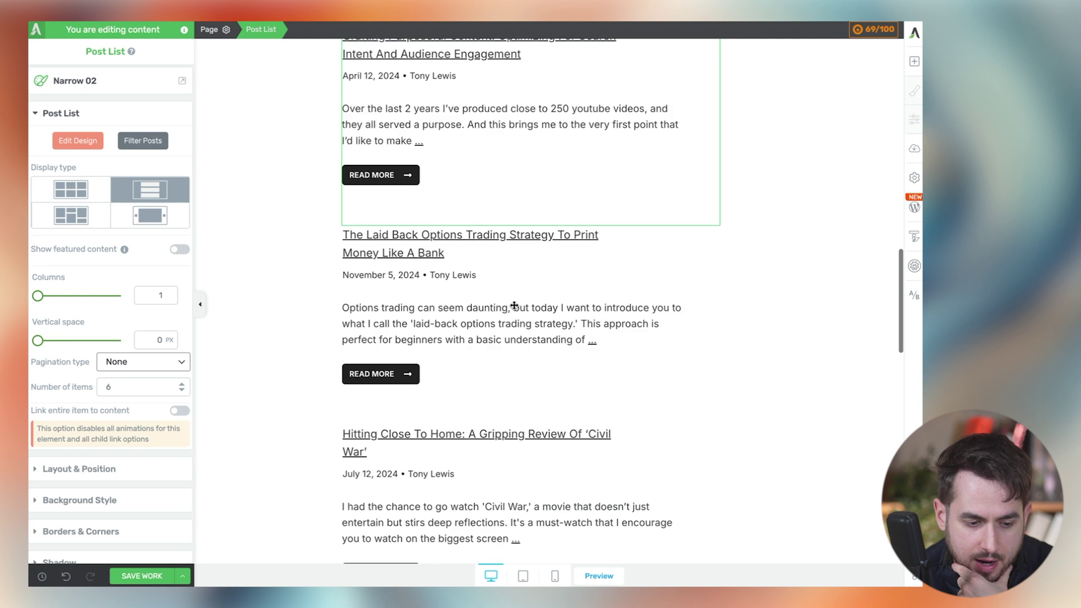
- Set the original post list to show 2 items and save its filter settings
{"action": "scroll", "coordinate": [476, 378], "scroll_direction": "up", "scroll_amount": 20}
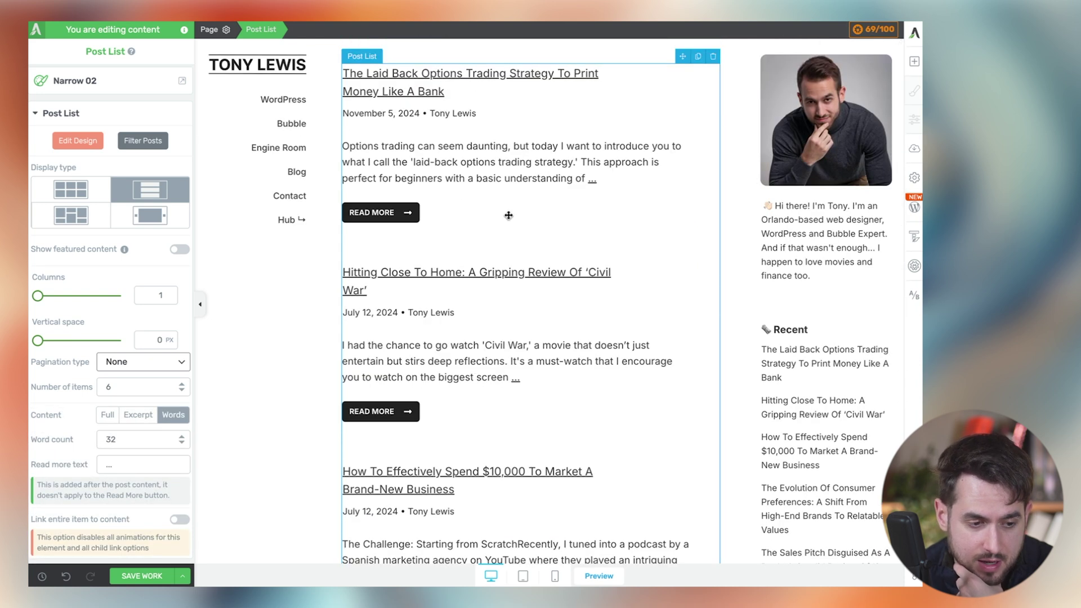
{"action": "left_click", "coordinate": [509, 215]}
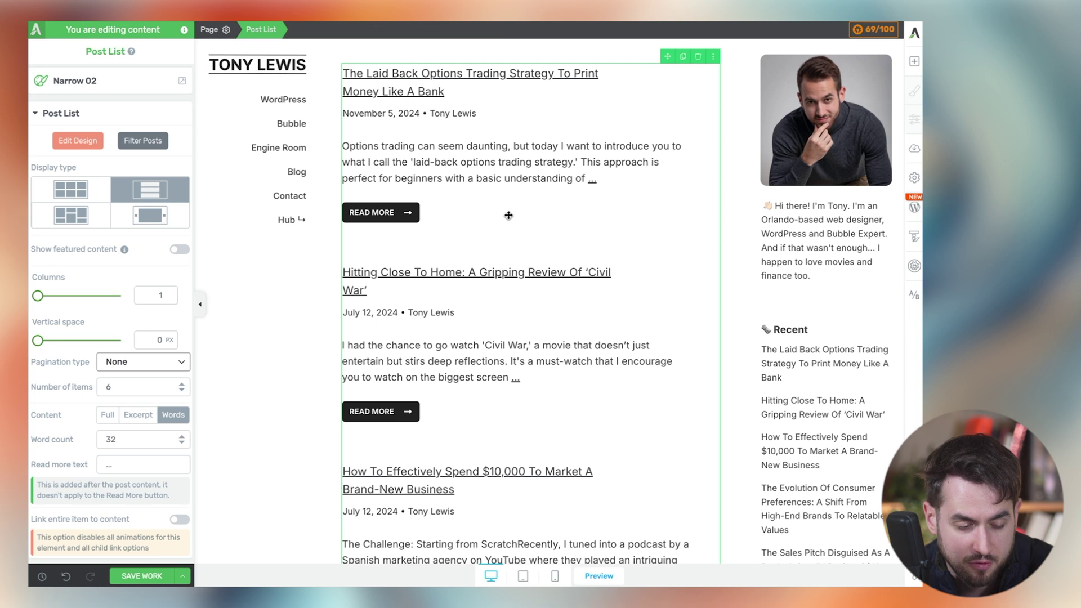
{"action": "left_click", "coordinate": [113, 387]}
{"action": "type", "text": "2"}
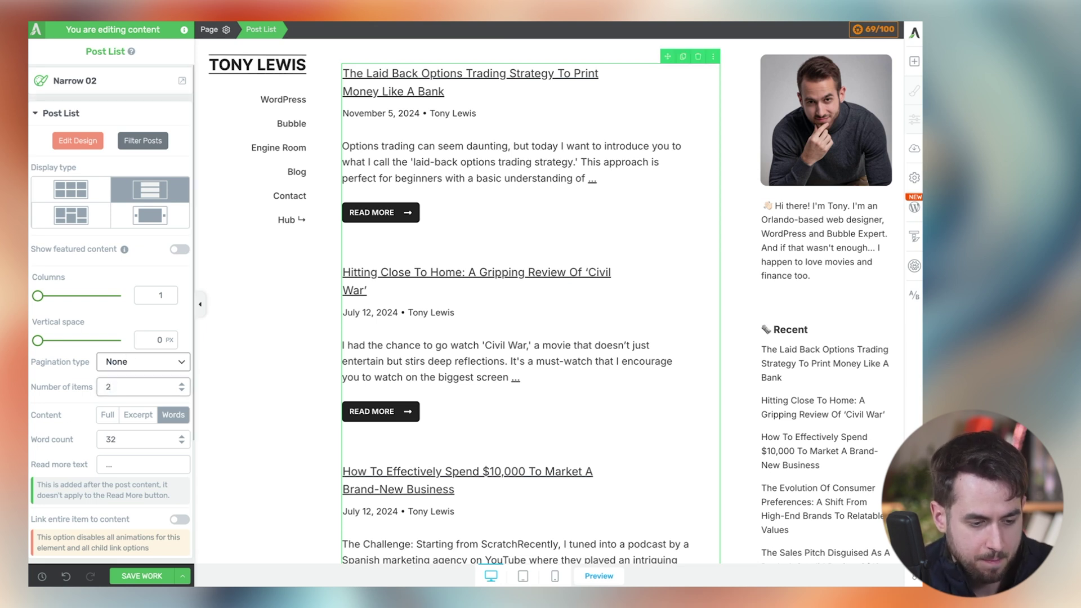
{"action": "left_click", "coordinate": [150, 137]}
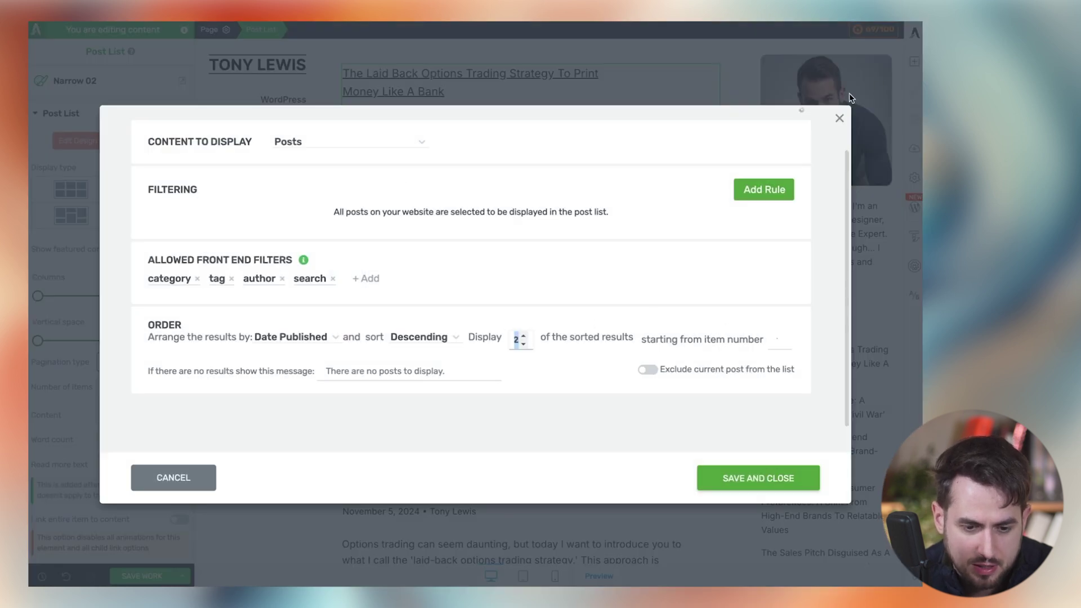
{"action": "left_click", "coordinate": [731, 478]}
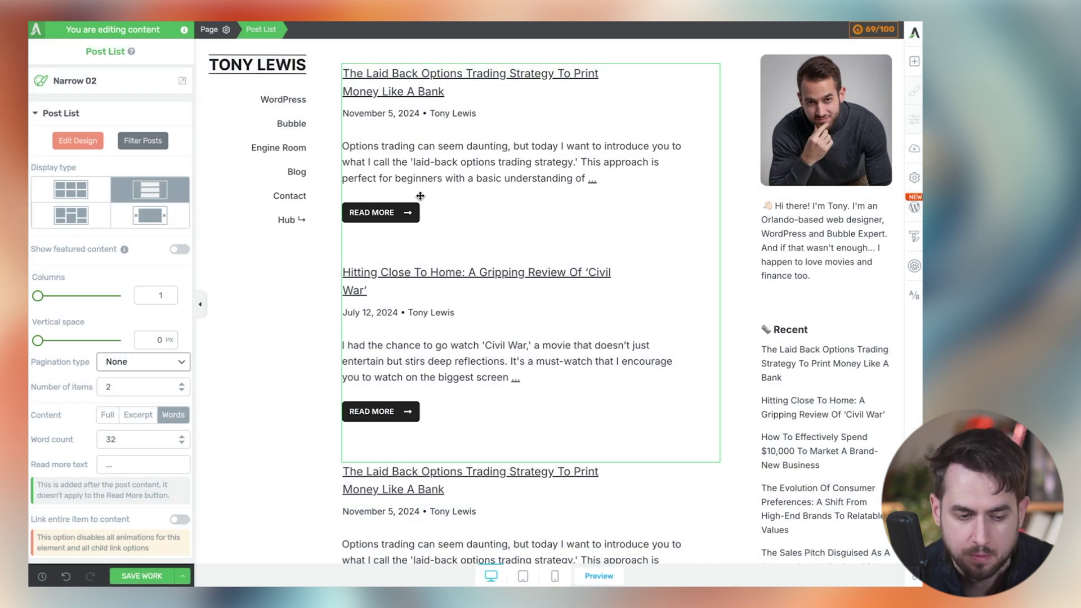
- Make the copied post list start from the third post via Filter Posts, then save
{"action": "scroll", "coordinate": [420, 195], "scroll_direction": "down", "scroll_amount": 4}
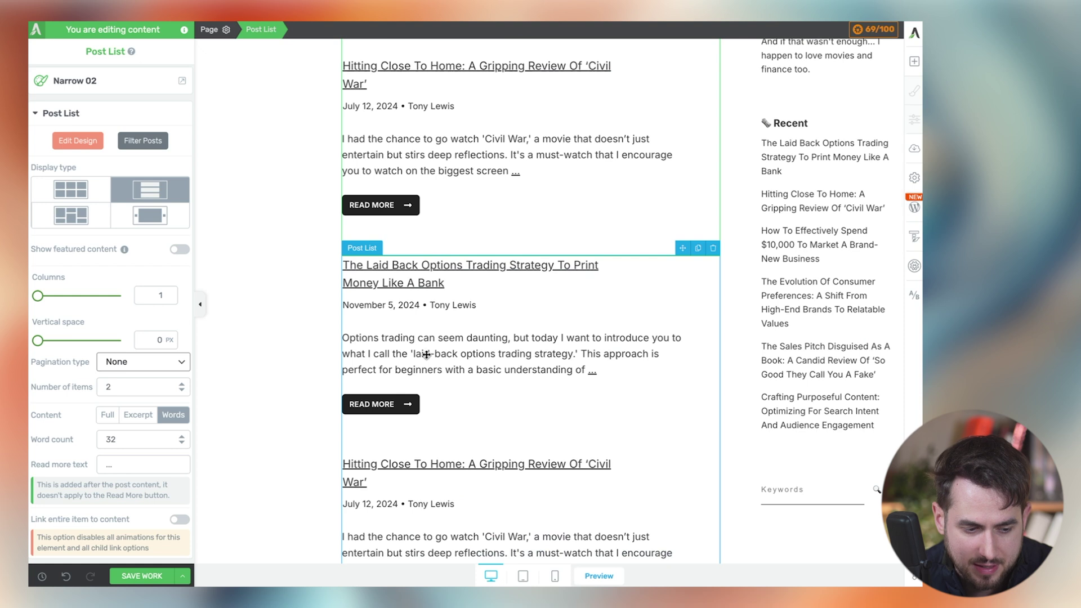
{"action": "left_click", "coordinate": [426, 355]}
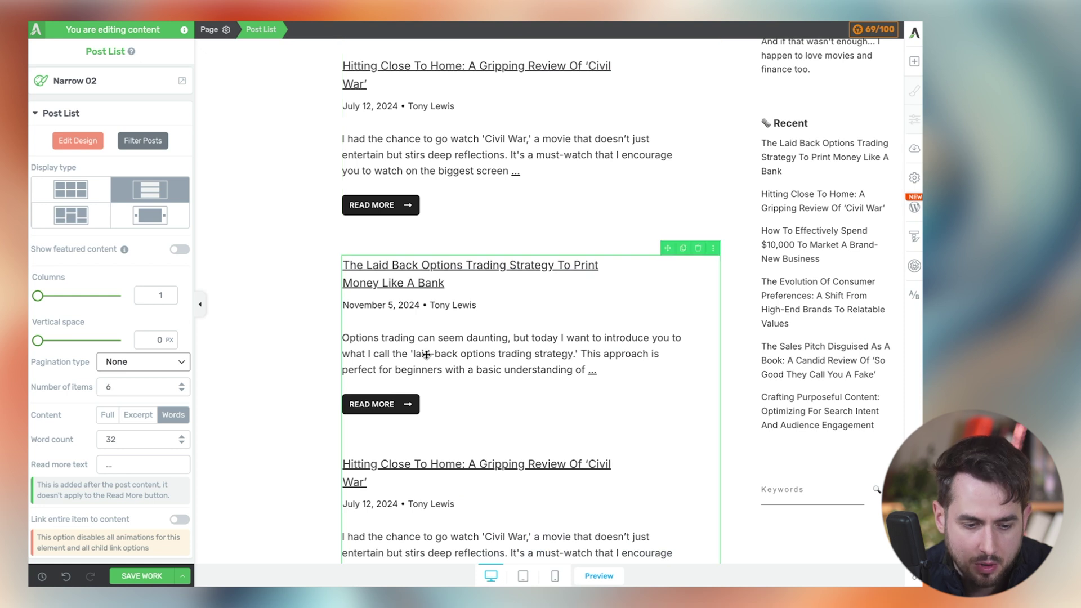
{"action": "left_click", "coordinate": [131, 143]}
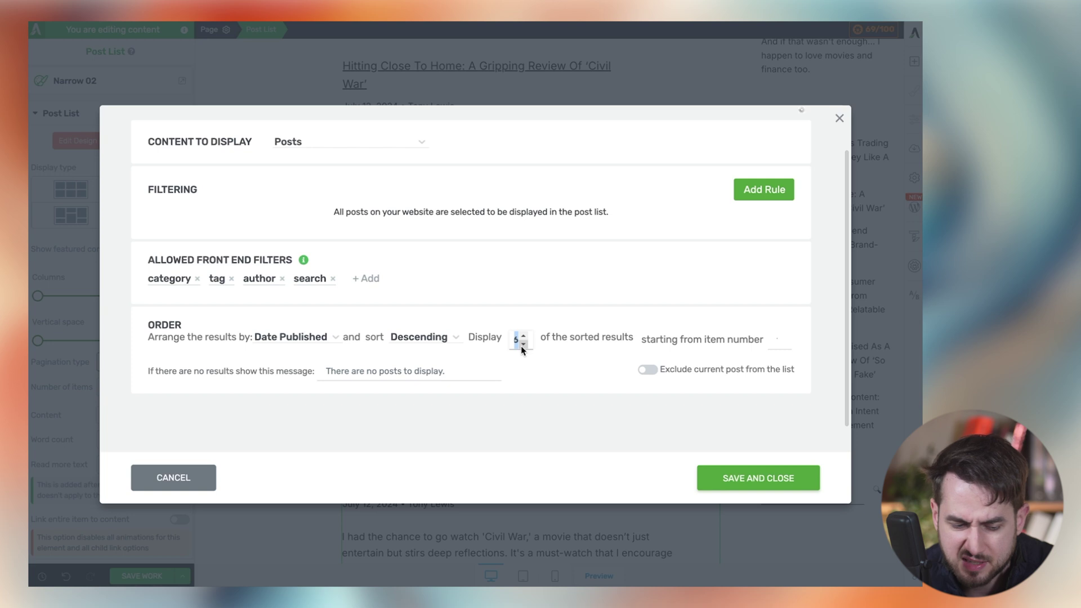
{"action": "left_click", "coordinate": [782, 337]}
{"action": "type", "text": "2"}
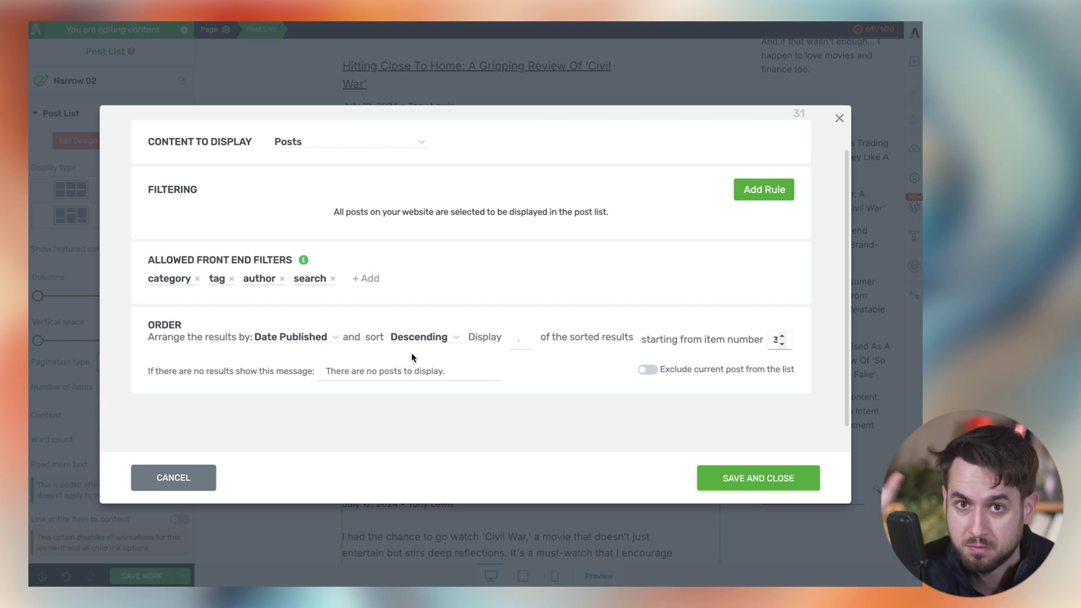
{"action": "left_click", "coordinate": [725, 474]}
{"action": "scroll", "coordinate": [307, 419], "scroll_direction": "up", "scroll_amount": 4}
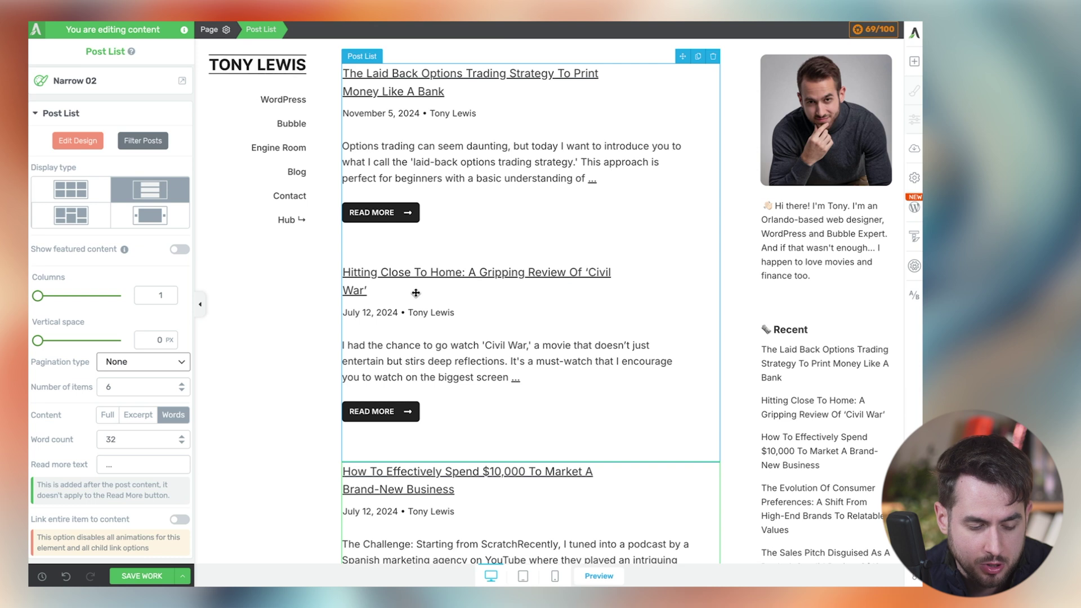
{"action": "scroll", "coordinate": [417, 293], "scroll_direction": "down", "scroll_amount": 3}
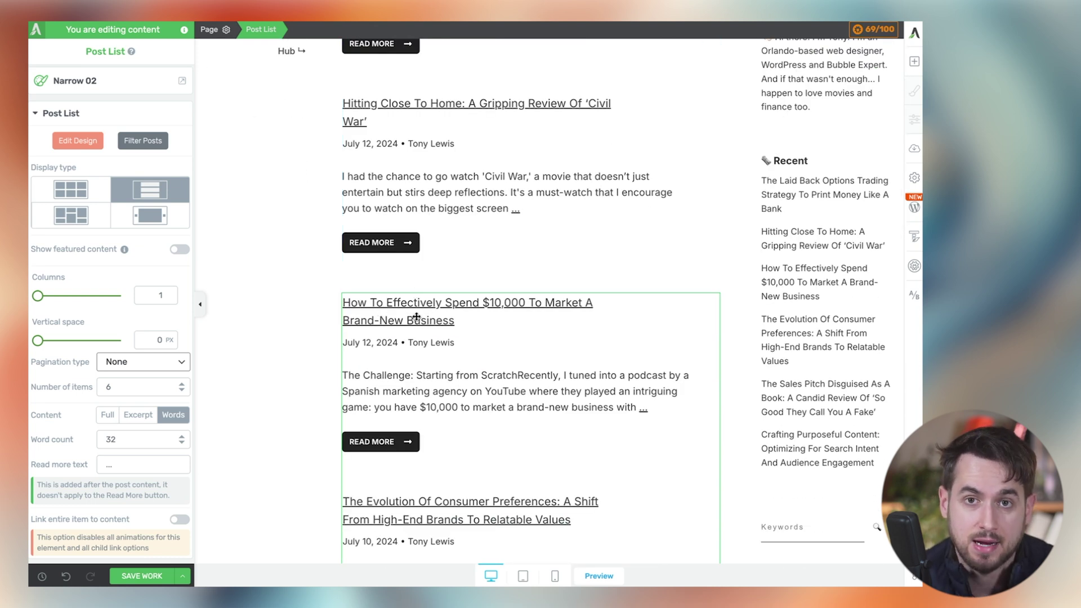
{"action": "scroll", "coordinate": [417, 317], "scroll_direction": "up", "scroll_amount": 3}
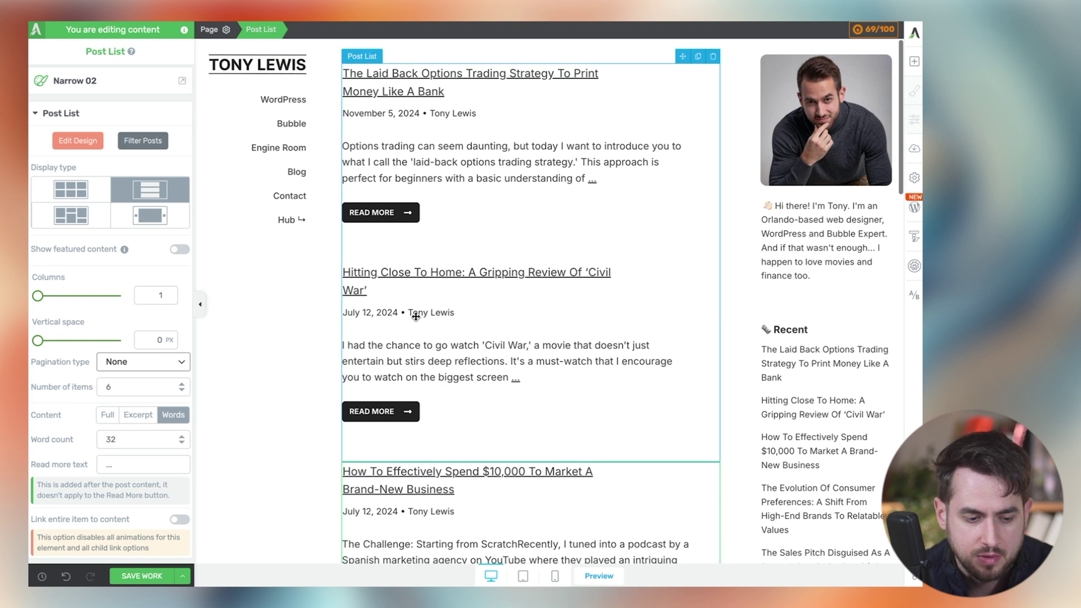
{"action": "scroll", "coordinate": [416, 317], "scroll_direction": "down", "scroll_amount": 2}
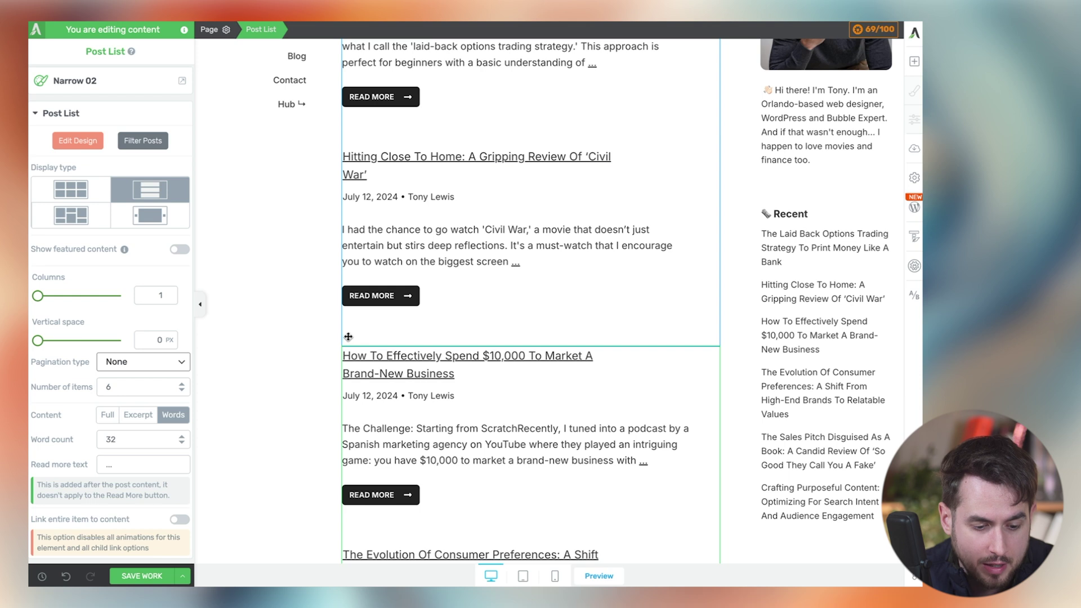
- Search elements for 'form', drop a Lead Generation block below the post list, and choose Opt-in Form 01
{"action": "left_click", "coordinate": [915, 61]}
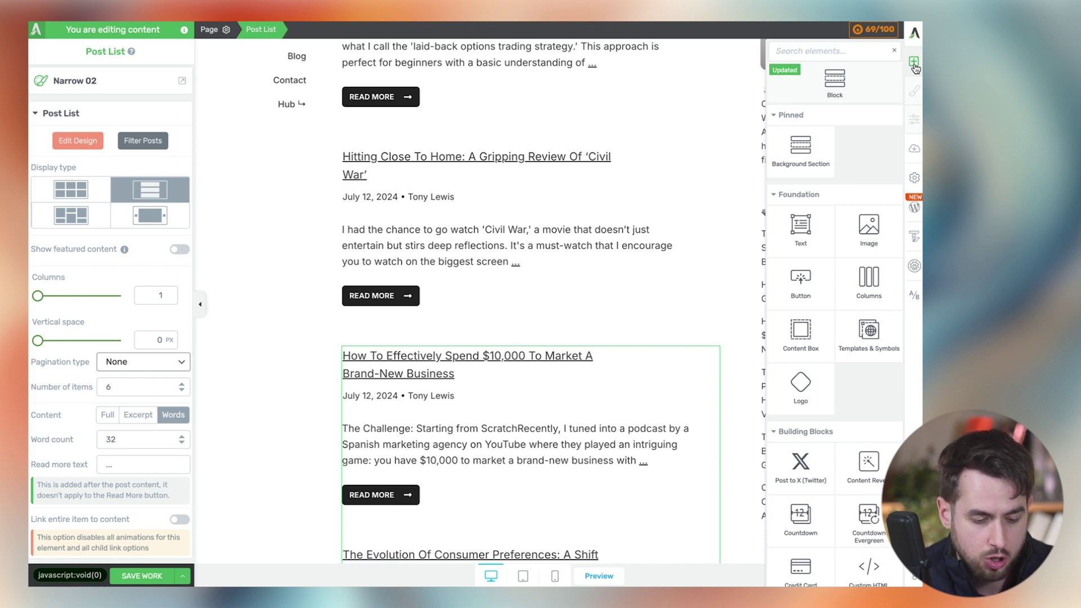
{"action": "type", "text": "form"}
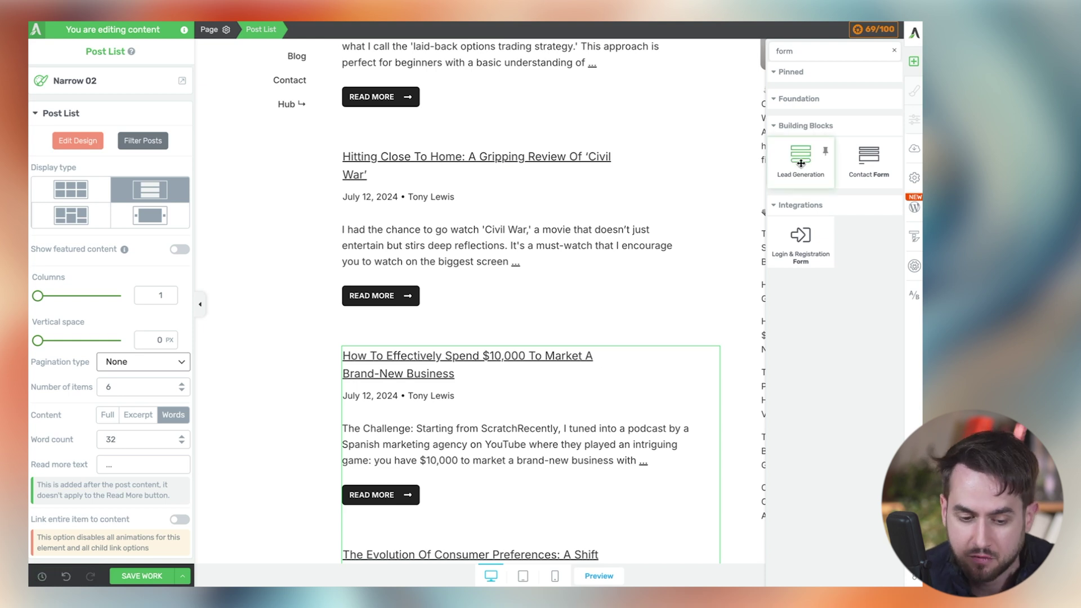
{"action": "left_click_drag", "start_coordinate": [801, 163], "coordinate": [534, 317]}
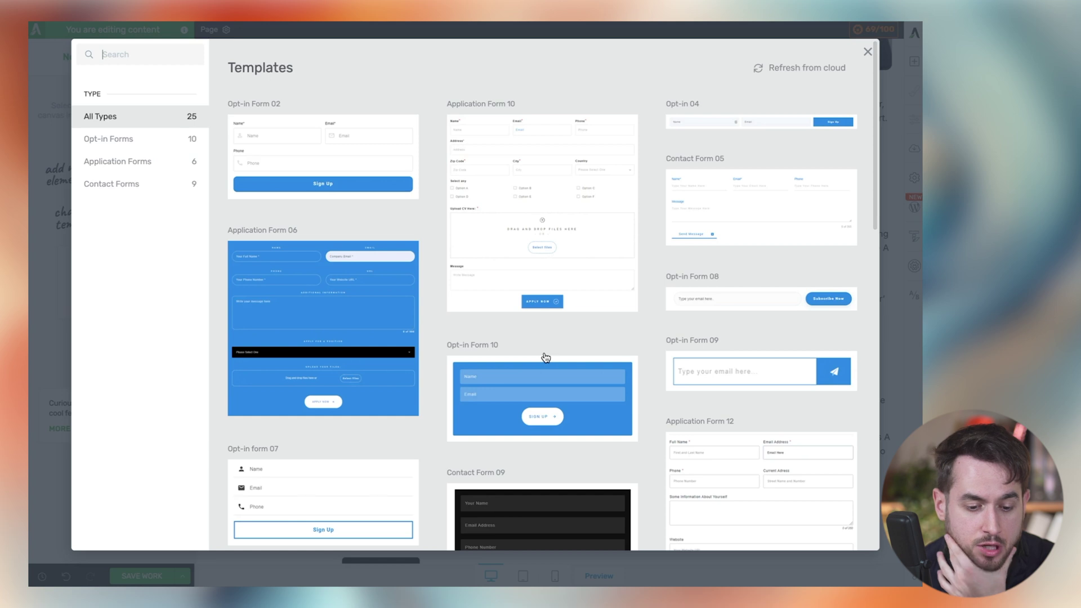
{"action": "scroll", "coordinate": [546, 358], "scroll_direction": "down", "scroll_amount": 5}
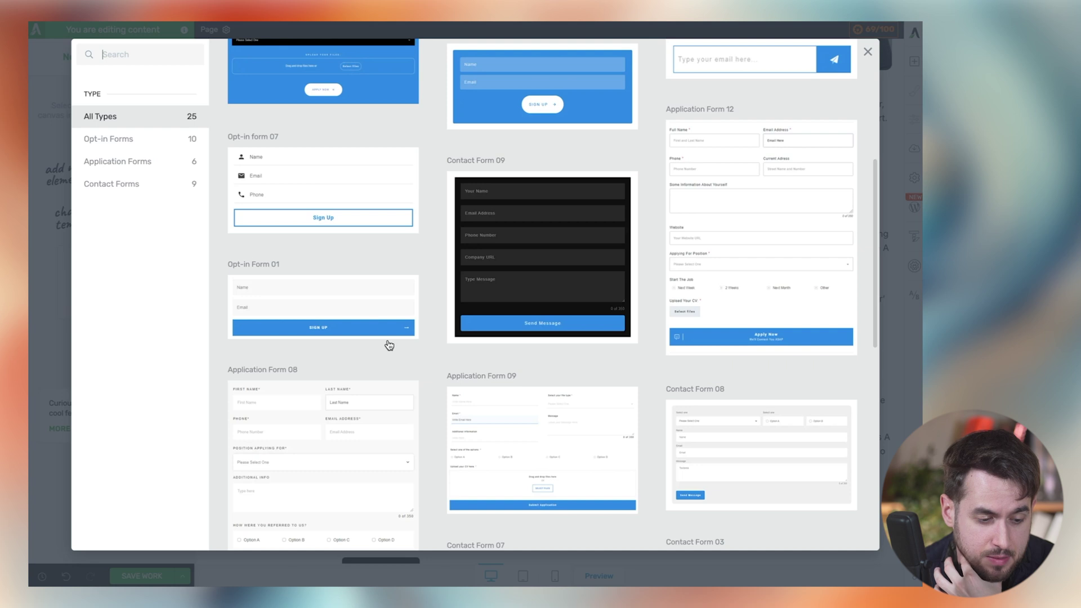
{"action": "left_click", "coordinate": [345, 306]}
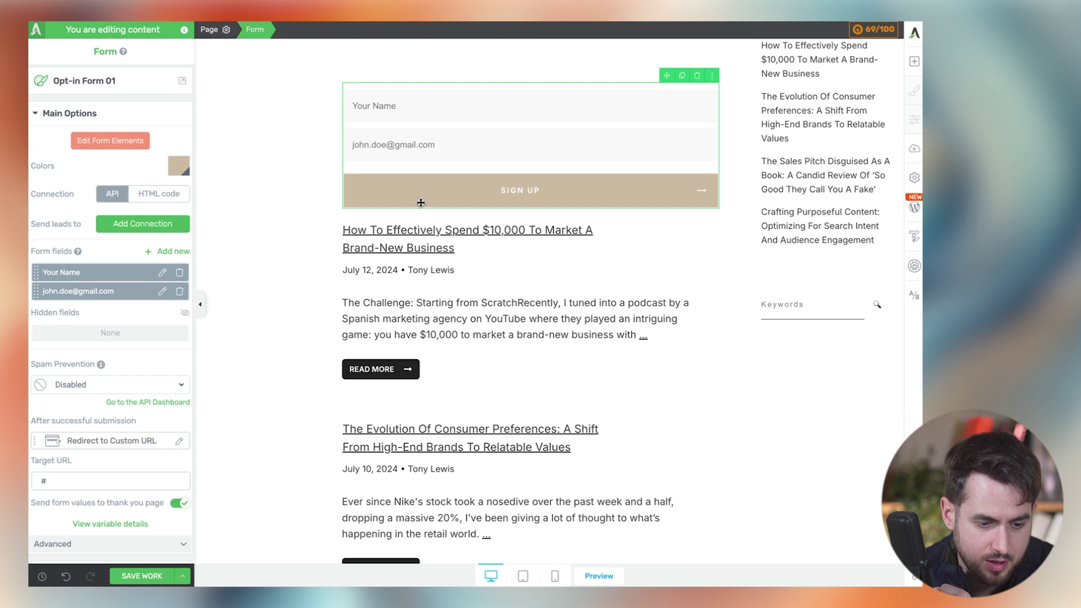
- Inspect the spacing settings of the post list's item and READ MORE button
{"action": "scroll", "coordinate": [420, 203], "scroll_direction": "up", "scroll_amount": 3}
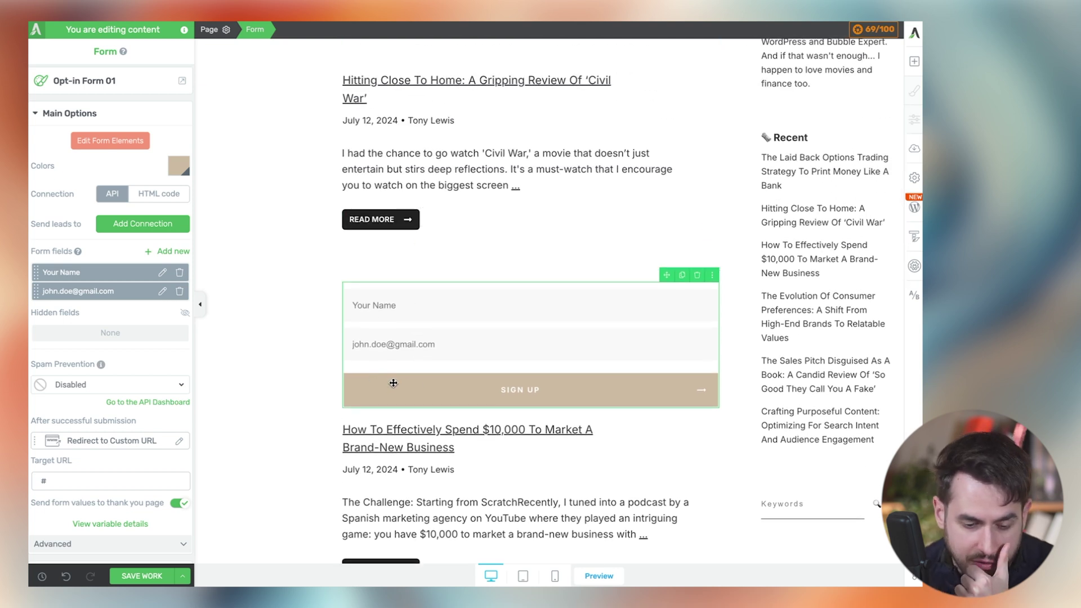
{"action": "scroll", "coordinate": [393, 383], "scroll_direction": "up", "scroll_amount": 3}
{"action": "scroll", "coordinate": [393, 383], "scroll_direction": "down", "scroll_amount": 3}
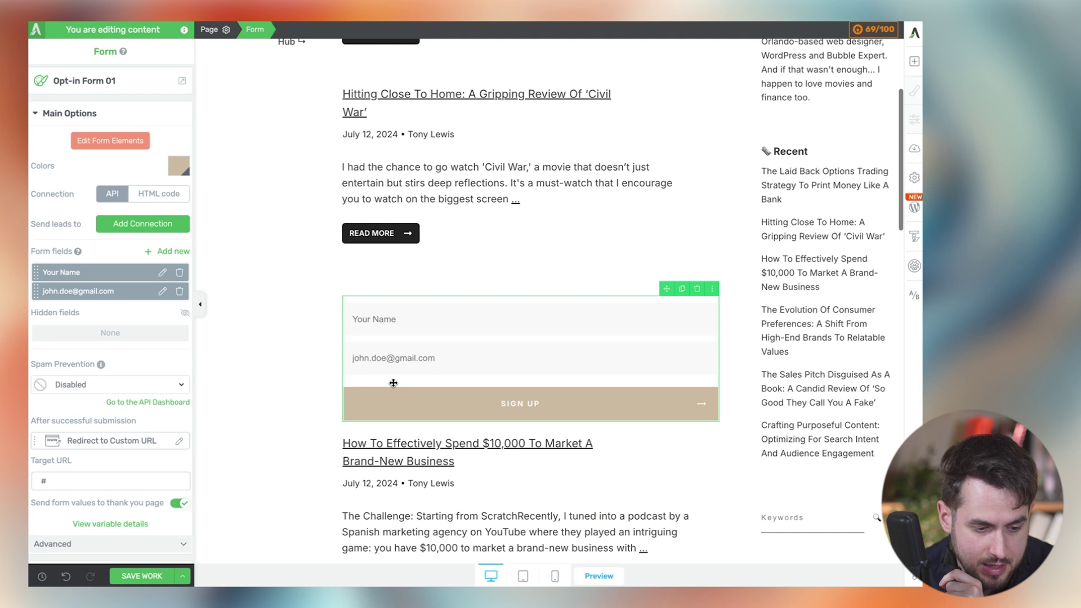
{"action": "scroll", "coordinate": [393, 383], "scroll_direction": "down", "scroll_amount": 1}
{"action": "left_click", "coordinate": [416, 192]}
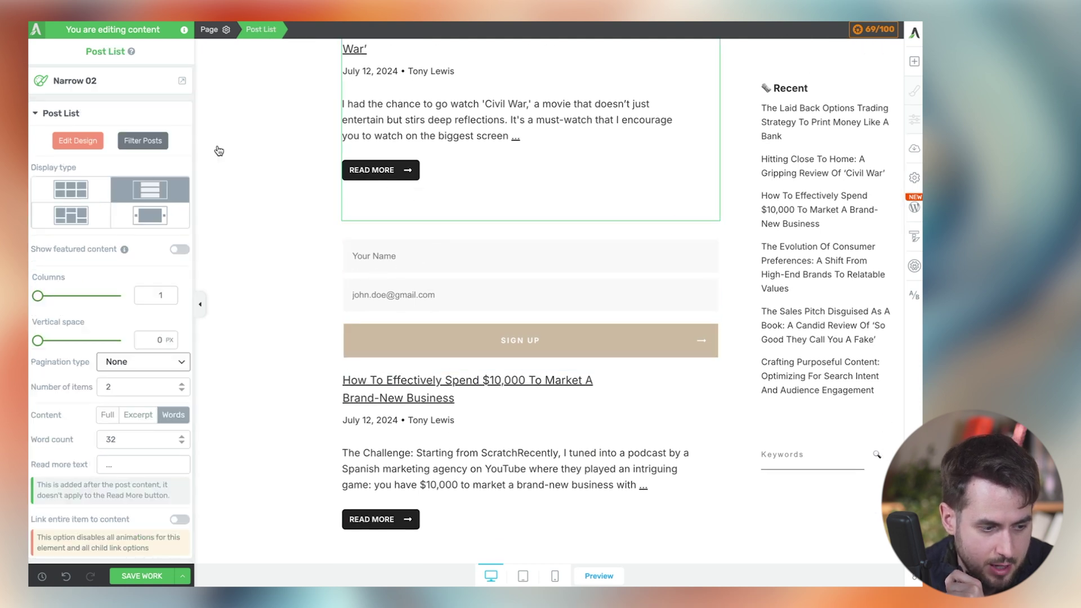
{"action": "left_click", "coordinate": [78, 141]}
{"action": "left_click", "coordinate": [437, 199]}
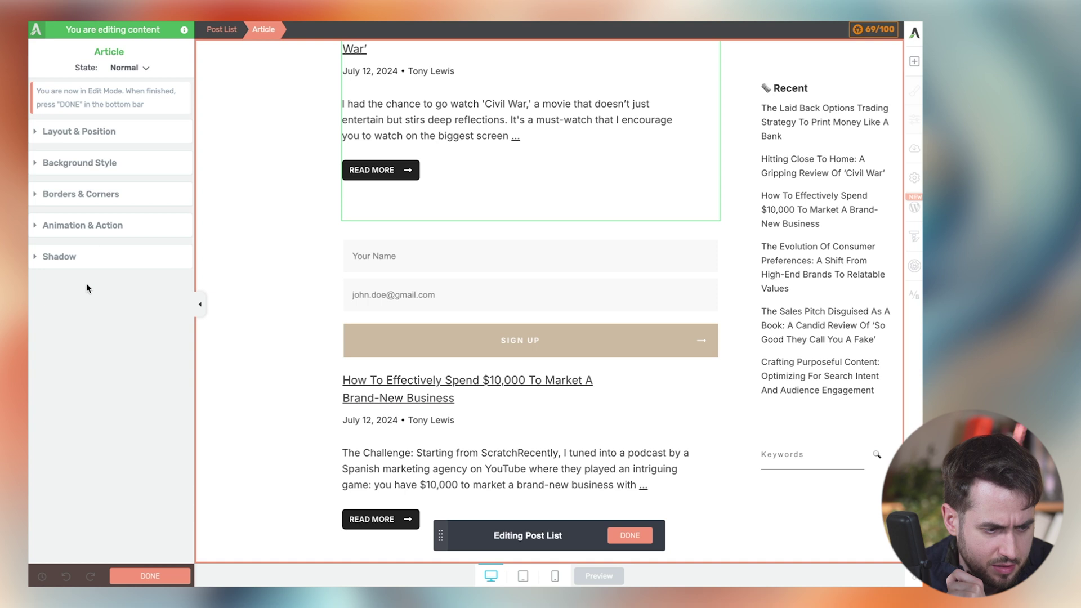
{"action": "left_click", "coordinate": [111, 138]}
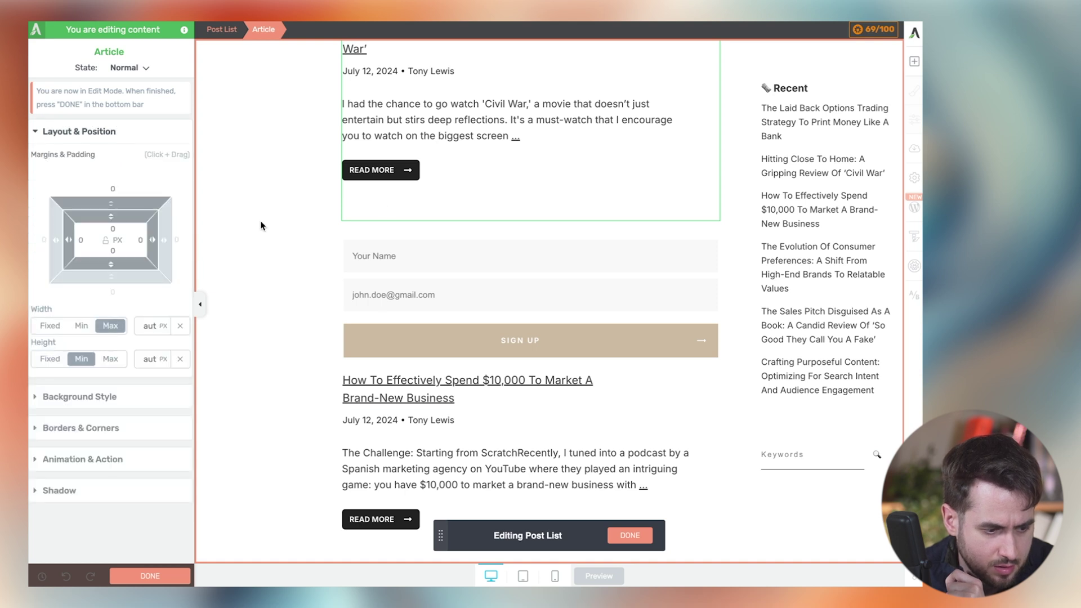
{"action": "left_click", "coordinate": [408, 170]}
{"action": "scroll", "coordinate": [411, 233], "scroll_direction": "up", "scroll_amount": 5}
{"action": "scroll", "coordinate": [419, 289], "scroll_direction": "down", "scroll_amount": 2}
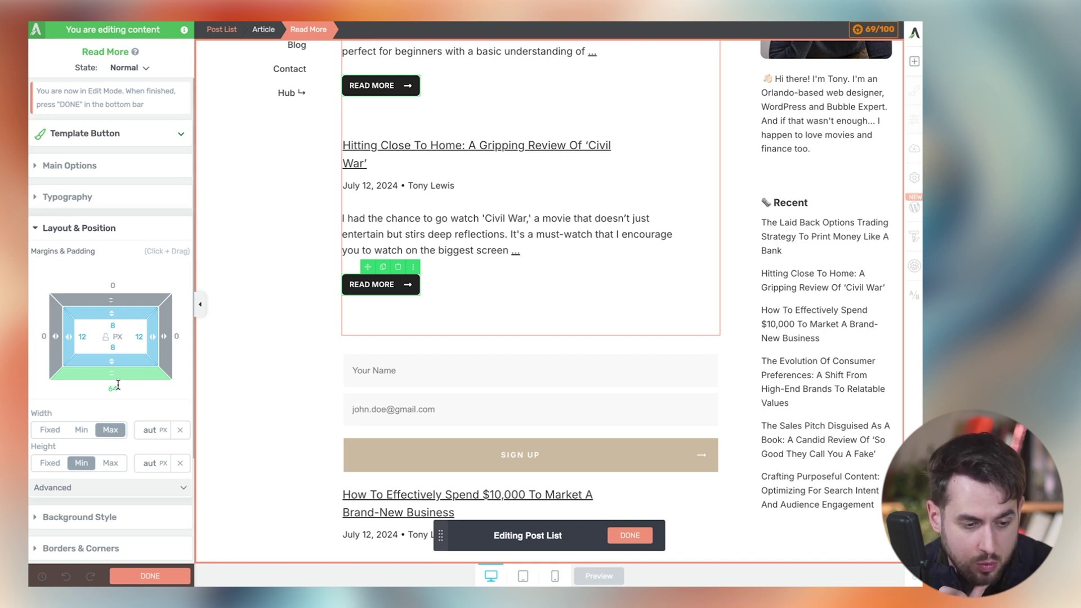
{"action": "scroll", "coordinate": [366, 293], "scroll_direction": "up", "scroll_amount": 1}
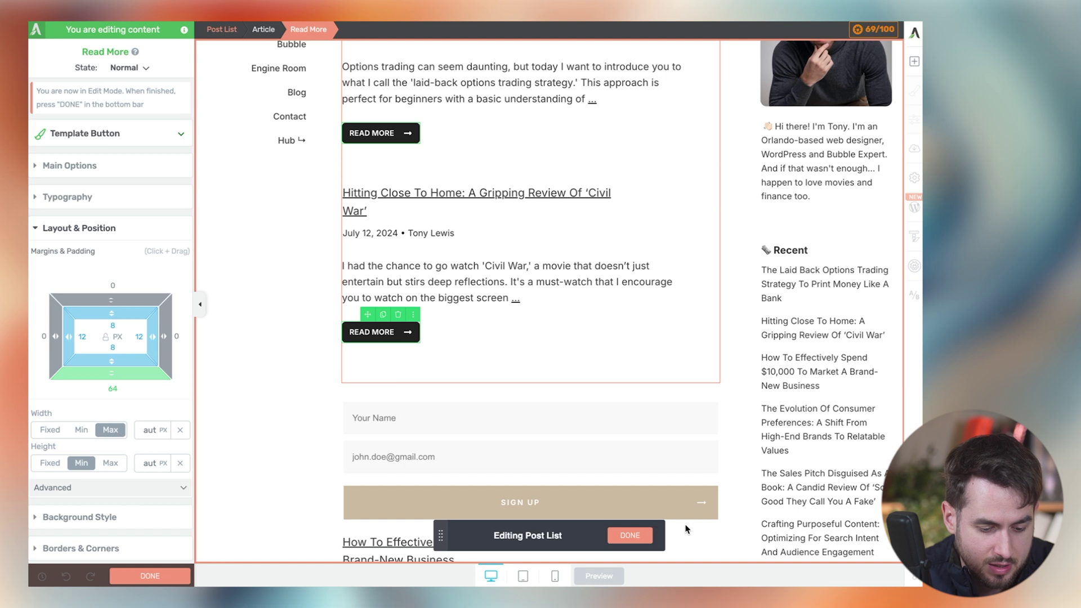
{"action": "left_click", "coordinate": [630, 536]}
- Set the opt-in form's bottom margin to 64
{"action": "left_click", "coordinate": [509, 443]}
{"action": "scroll", "coordinate": [511, 428], "scroll_direction": "down", "scroll_amount": 1}
{"action": "scroll", "coordinate": [510, 426], "scroll_direction": "down", "scroll_amount": 1}
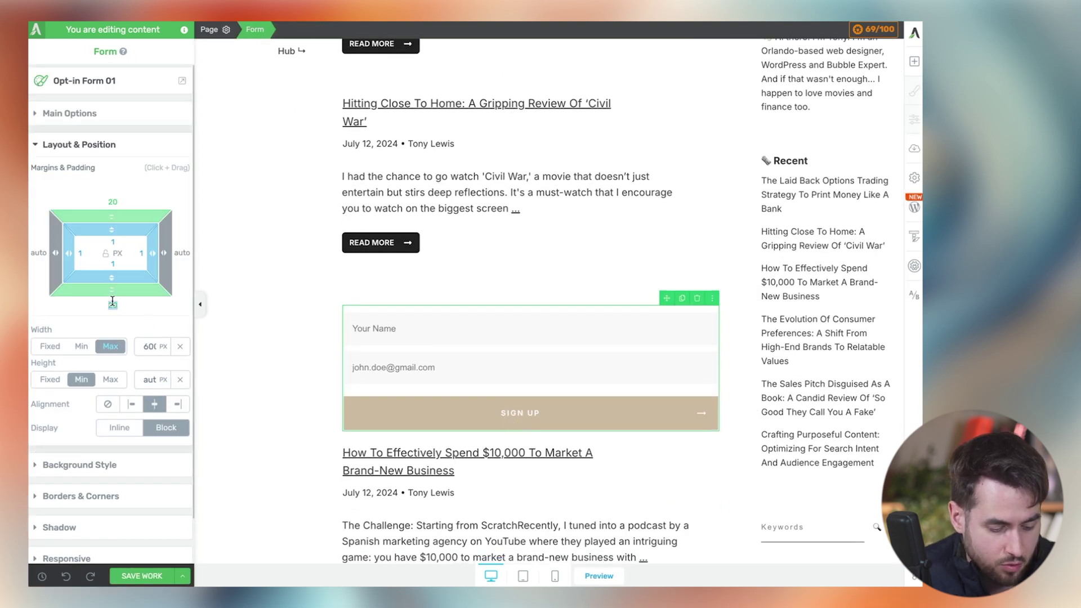
{"action": "type", "text": "64"}
{"action": "key", "text": "Return"}
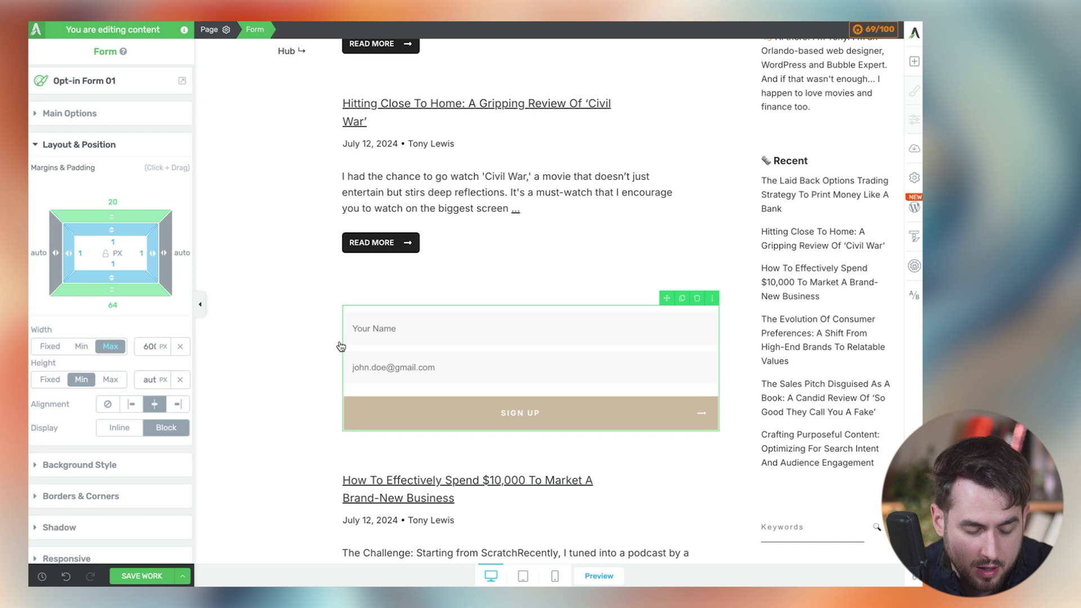
{"action": "scroll", "coordinate": [341, 347], "scroll_direction": "down", "scroll_amount": 3}
{"action": "scroll", "coordinate": [346, 293], "scroll_direction": "up", "scroll_amount": 2}
- Raise the opt-in form's bottom margin to 84 and check the spacing
{"action": "left_click", "coordinate": [311, 241]}
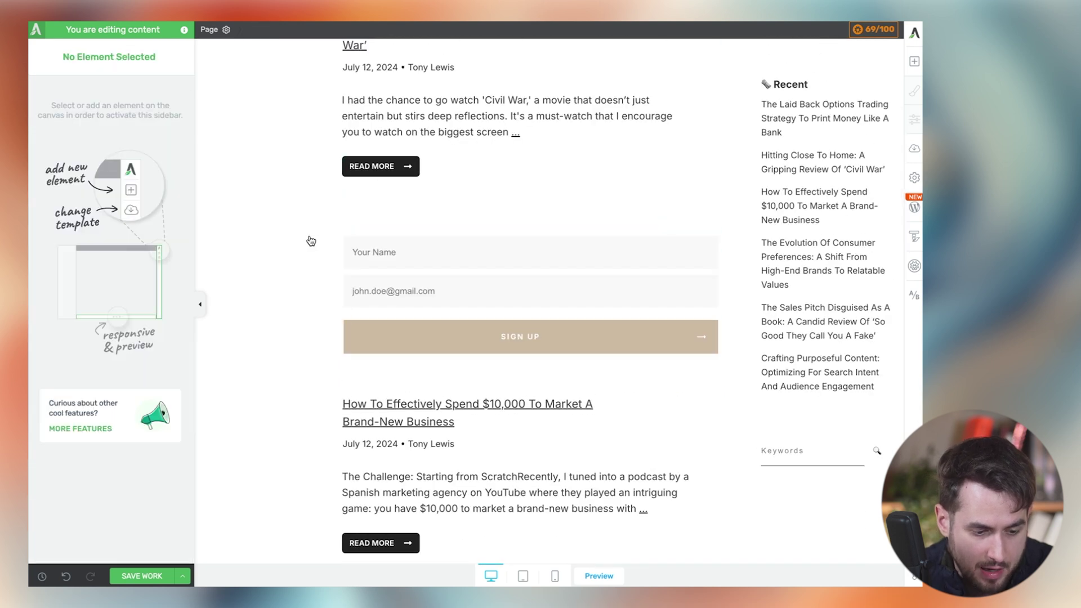
{"action": "scroll", "coordinate": [311, 241], "scroll_direction": "down", "scroll_amount": 3}
{"action": "scroll", "coordinate": [306, 234], "scroll_direction": "up", "scroll_amount": 2}
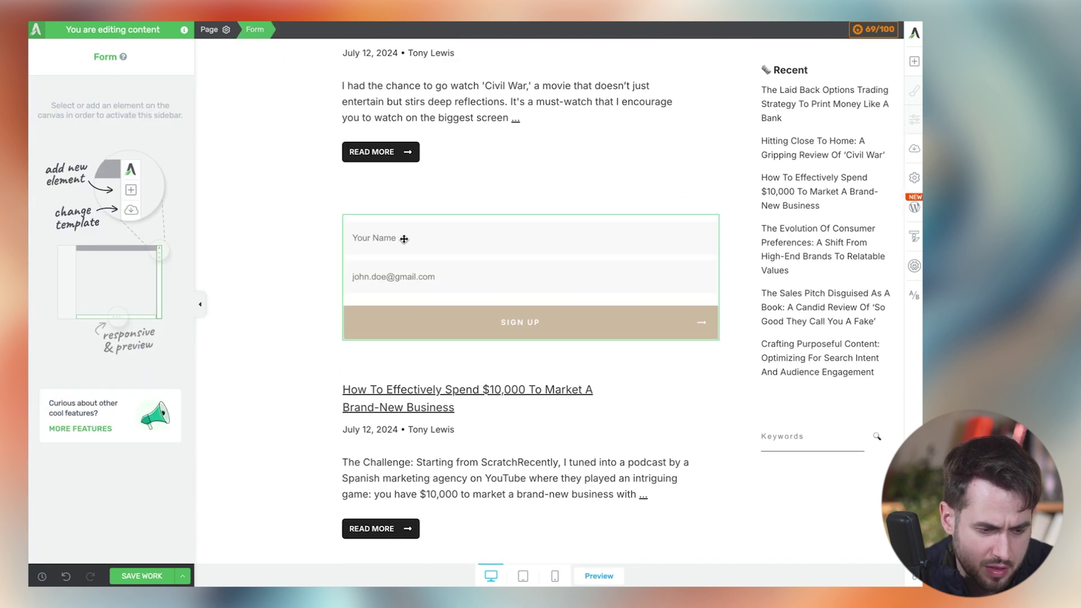
{"action": "left_click", "coordinate": [404, 239]}
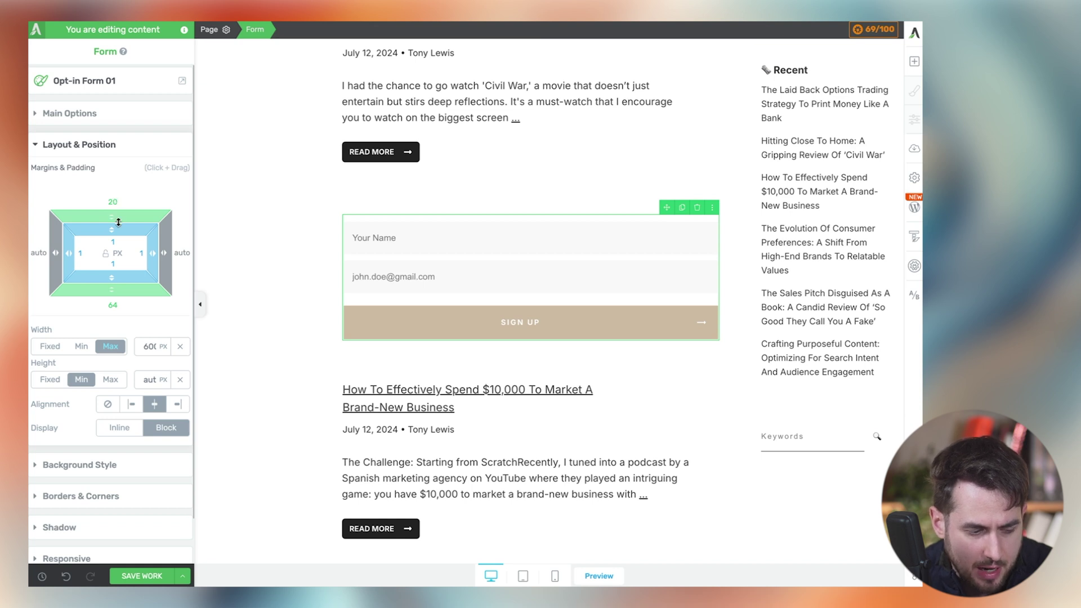
{"action": "type", "text": "84"}
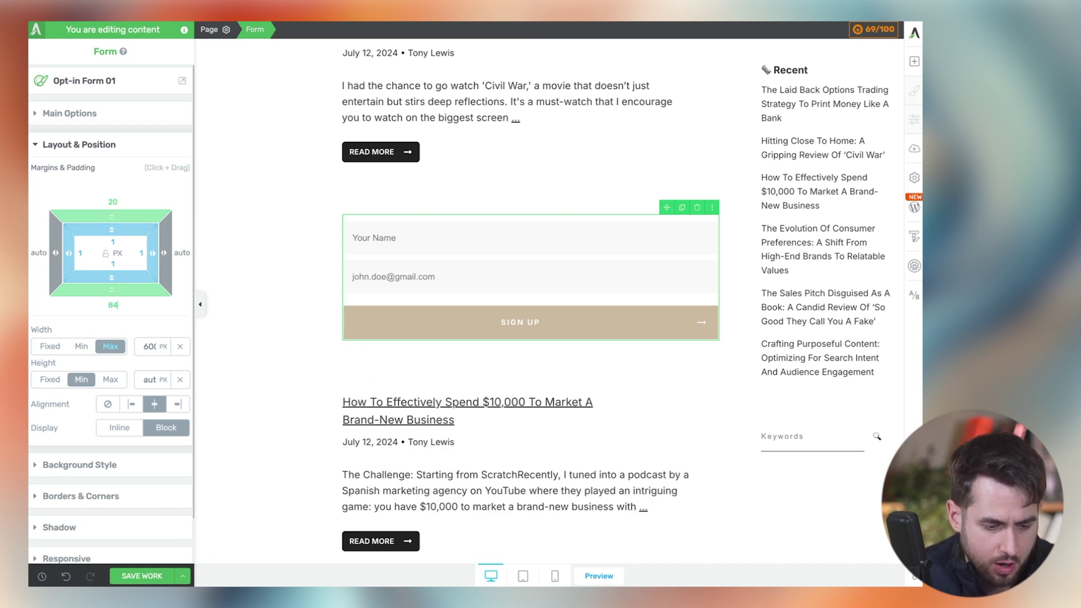
{"action": "left_click", "coordinate": [266, 241]}
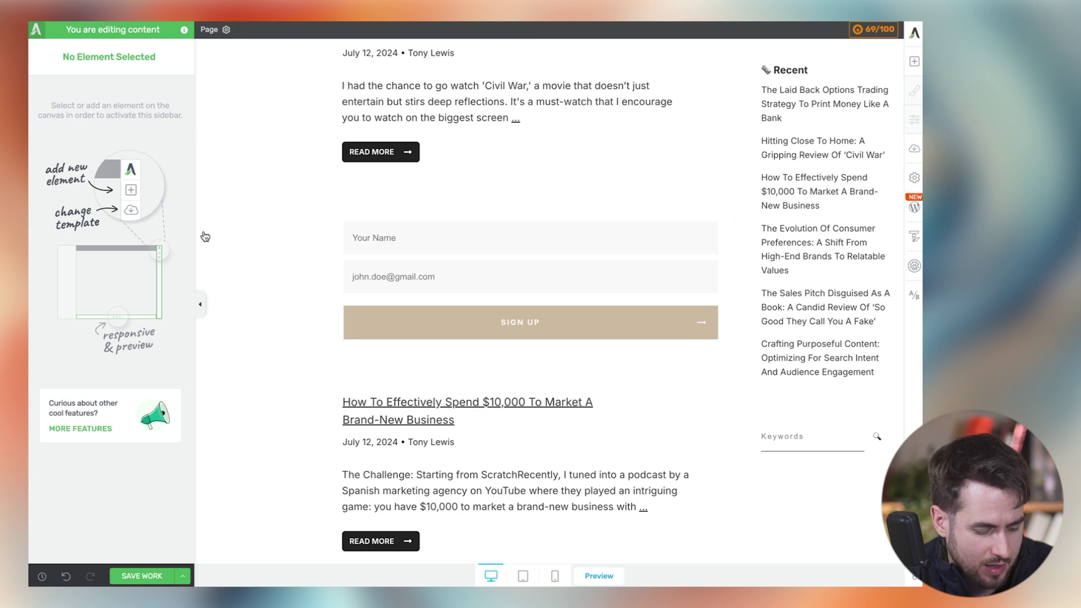
{"action": "left_click_drag", "start_coordinate": [389, 162], "coordinate": [383, 222]}
{"action": "left_click_drag", "start_coordinate": [381, 345], "coordinate": [378, 398]}
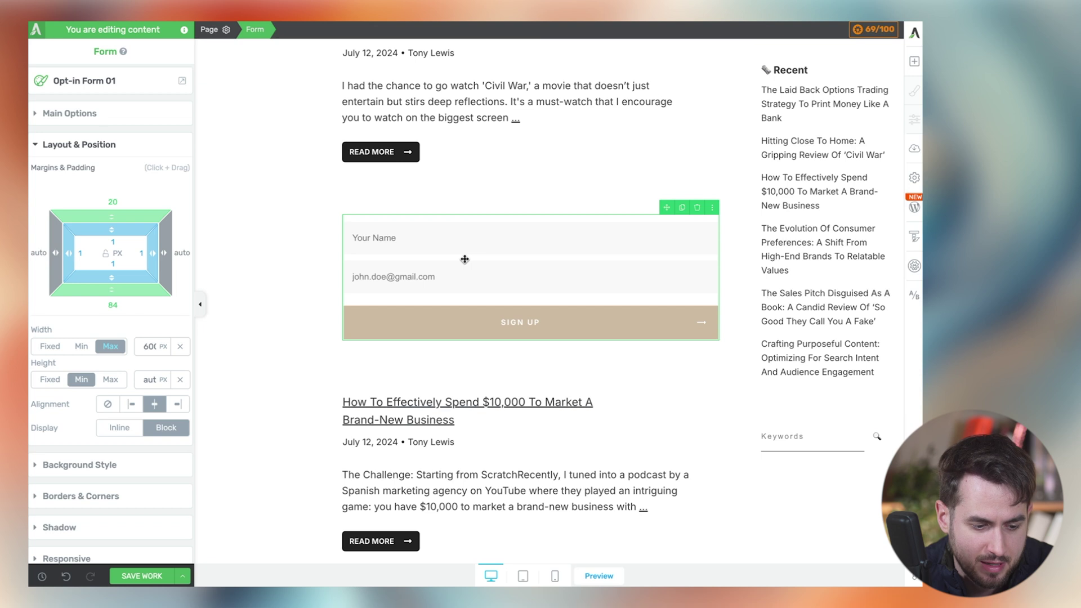
{"action": "scroll", "coordinate": [462, 256], "scroll_direction": "up", "scroll_amount": 1}
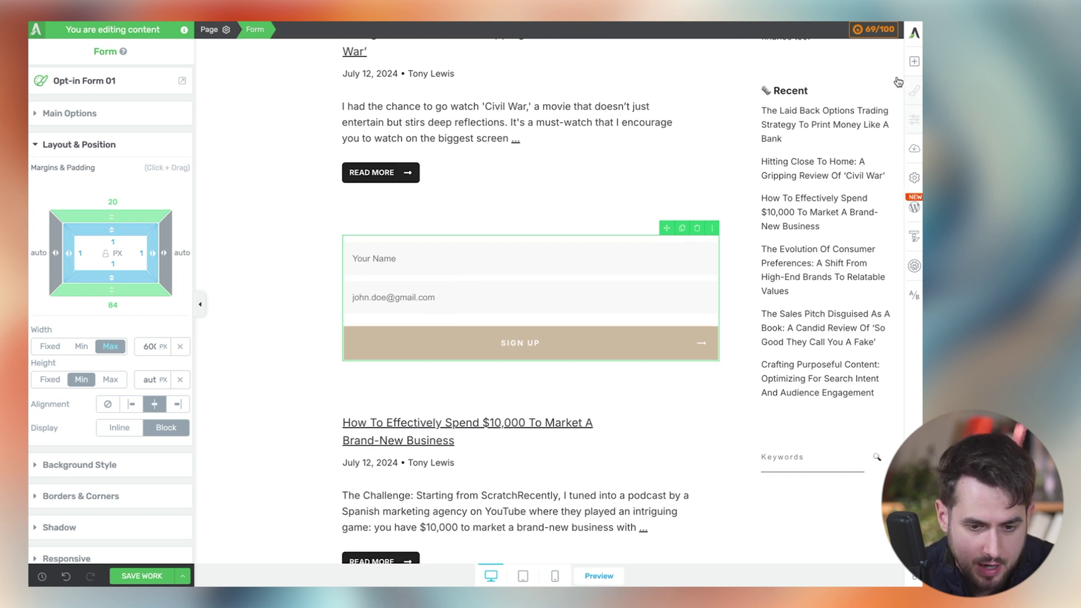
- Add a Text element above the opt-in form reading 'There are secrets I only share via email.'
{"action": "left_click", "coordinate": [915, 61]}
{"action": "left_click_drag", "start_coordinate": [804, 230], "coordinate": [463, 239]}
{"action": "left_click", "coordinate": [464, 240]}
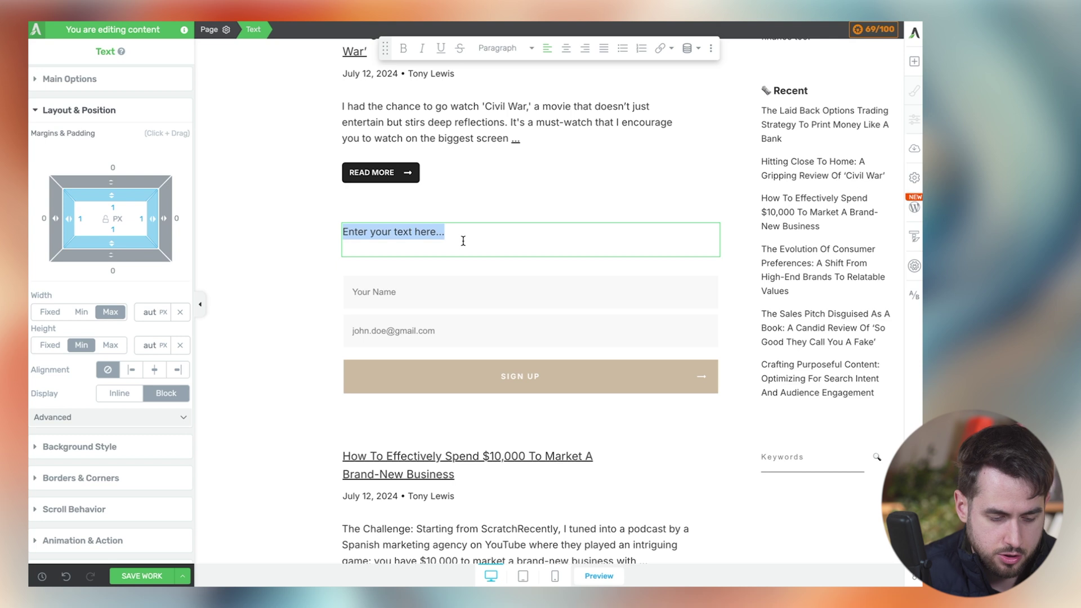
{"action": "type", "text": "There are s"}
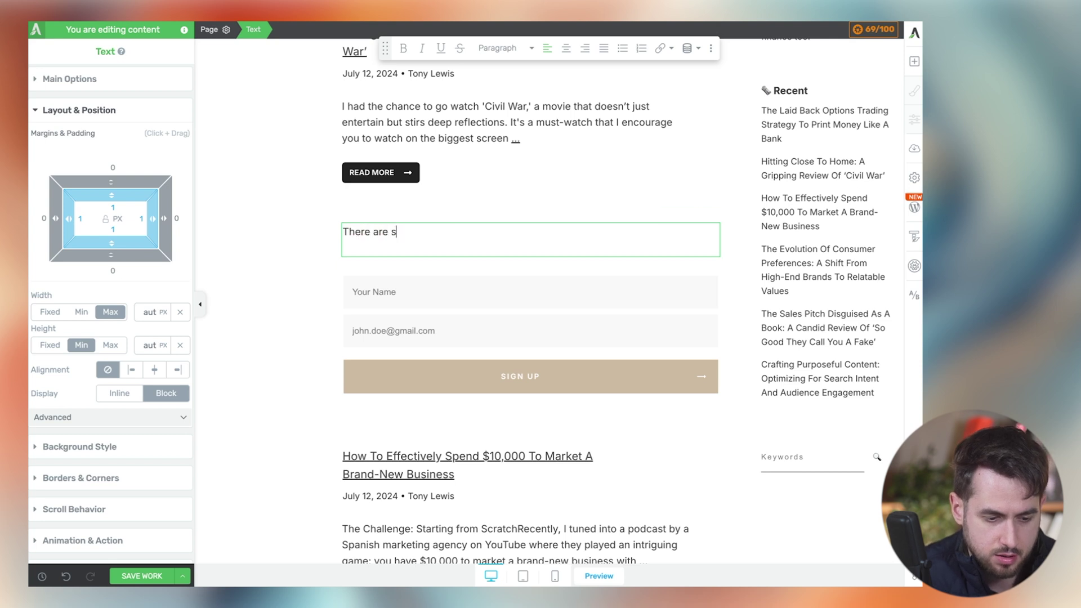
{"action": "type", "text": "ecrets I only share via email."}
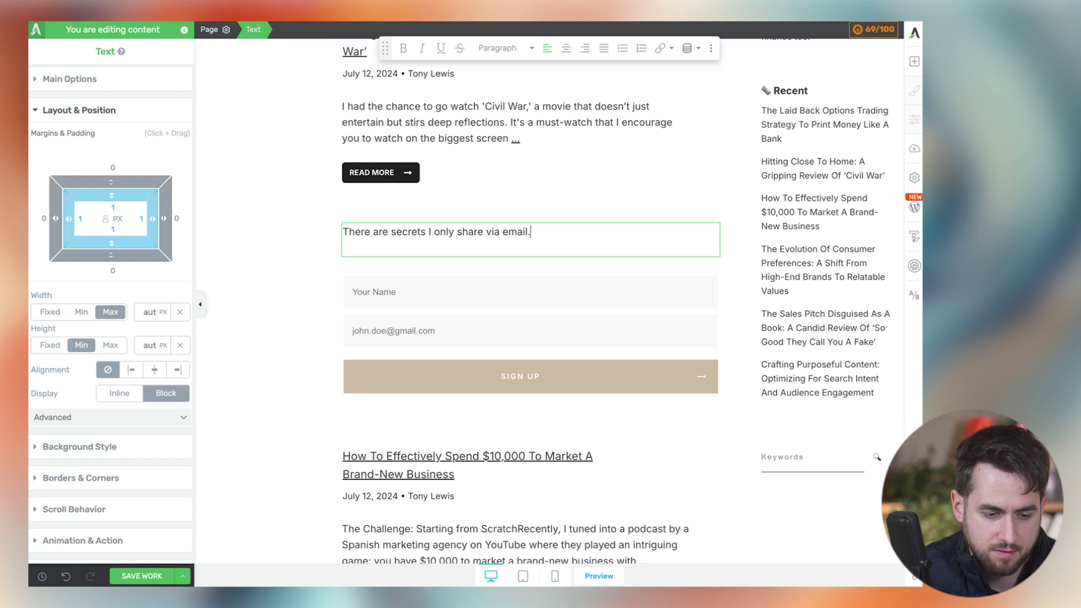
{"action": "type", "text": "a"}
{"action": "key", "text": "BackSpace"}
- Centre the line, remove its bottom line spacing, and make it bold
{"action": "key", "text": "ctrl+a"}
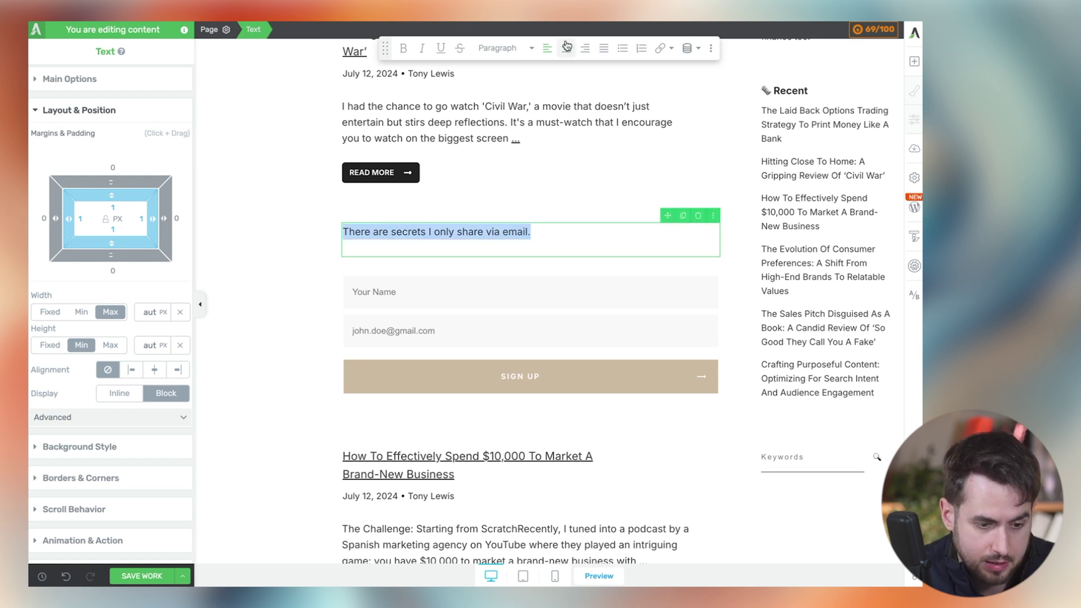
{"action": "left_click", "coordinate": [566, 48]}
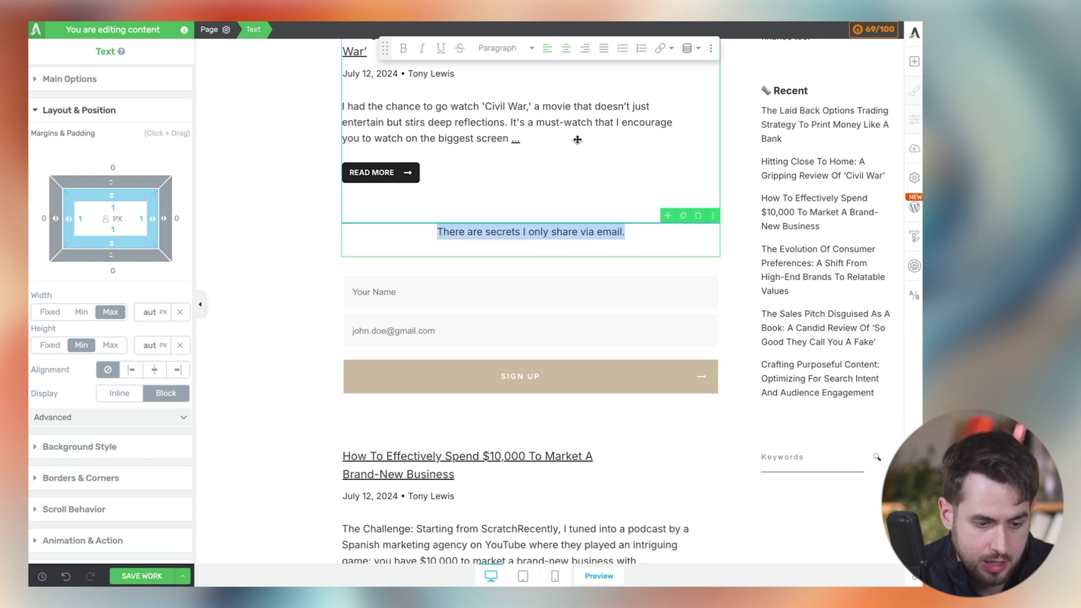
{"action": "left_click", "coordinate": [102, 85]}
{"action": "left_click_drag", "start_coordinate": [111, 371], "coordinate": [116, 347]}
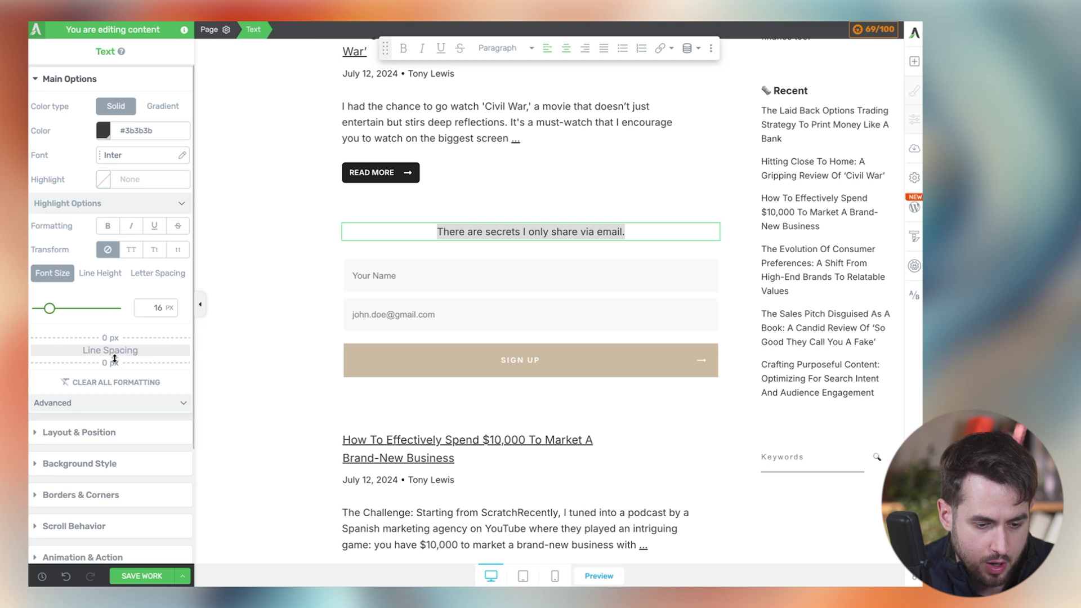
{"action": "left_click", "coordinate": [108, 226]}
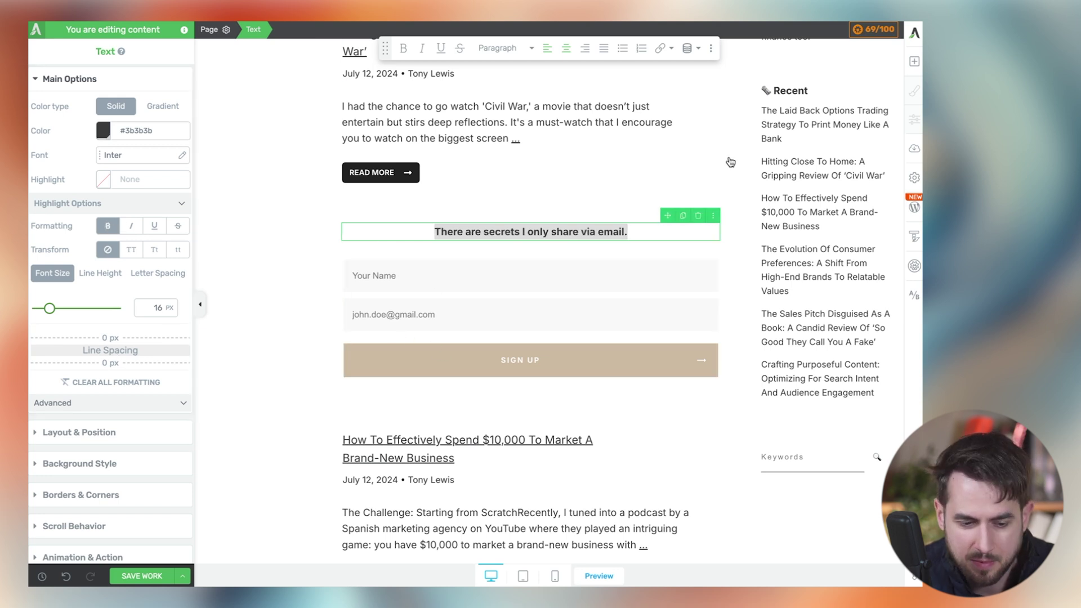
- Duplicate the email heading and move the copy below the sign-up form
{"action": "left_click", "coordinate": [682, 217]}
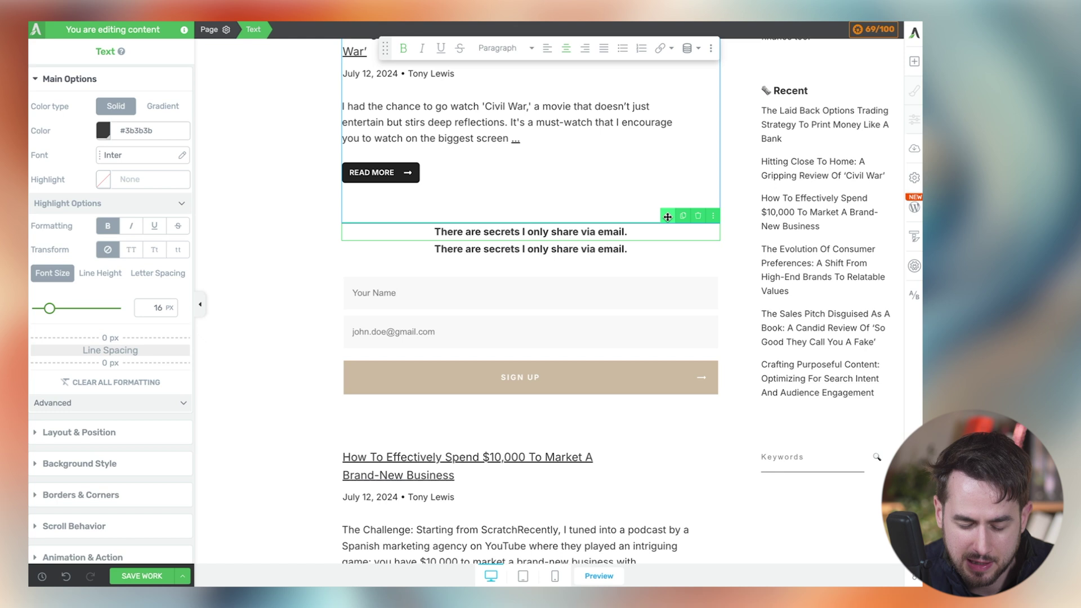
{"action": "left_click_drag", "start_coordinate": [668, 218], "coordinate": [592, 382]}
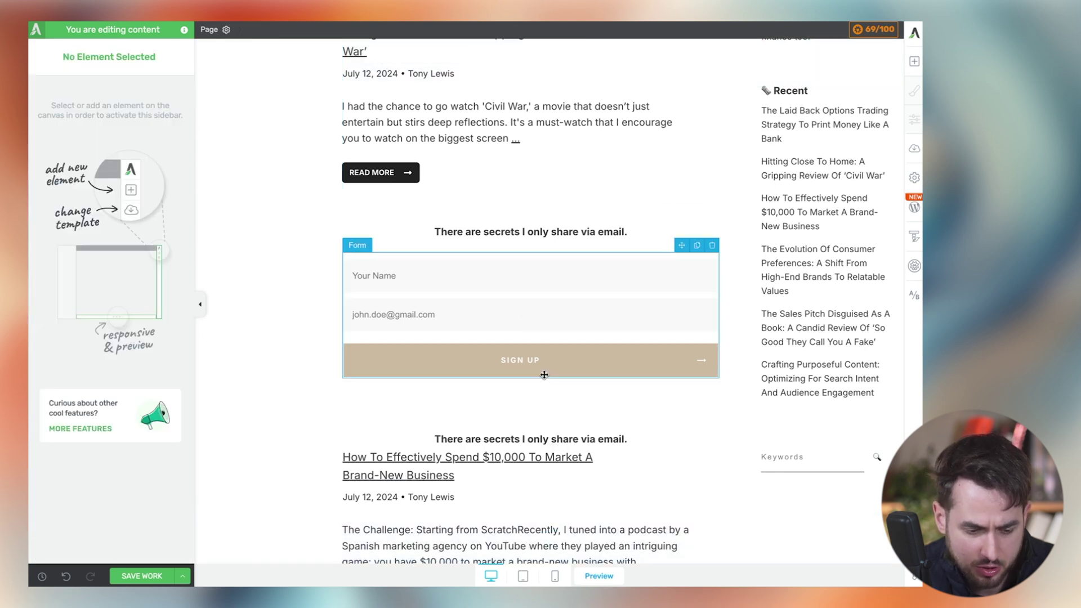
{"action": "left_click", "coordinate": [532, 439]}
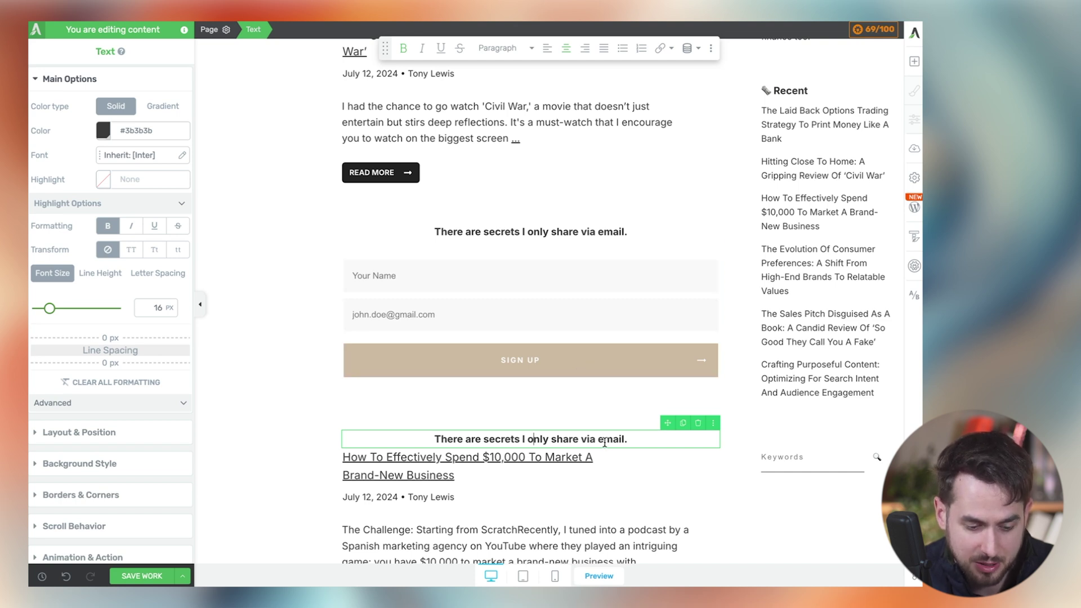
- Clear the form's bottom margin and set the copied text's spacing to 84
{"action": "left_click", "coordinate": [476, 342]}
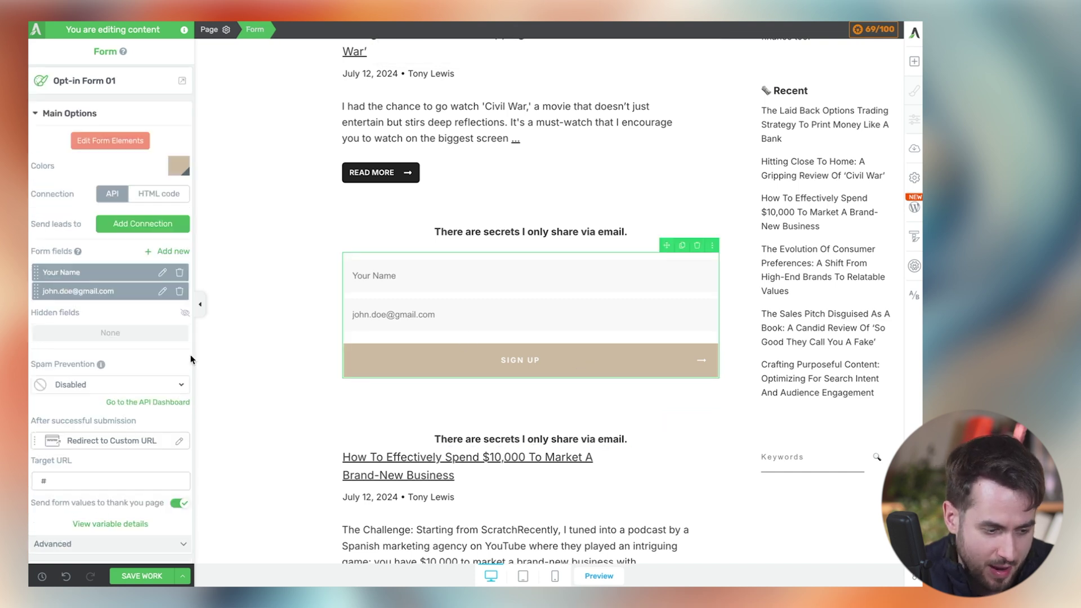
{"action": "scroll", "coordinate": [75, 394], "scroll_direction": "down", "scroll_amount": 3}
{"action": "left_click", "coordinate": [79, 387]}
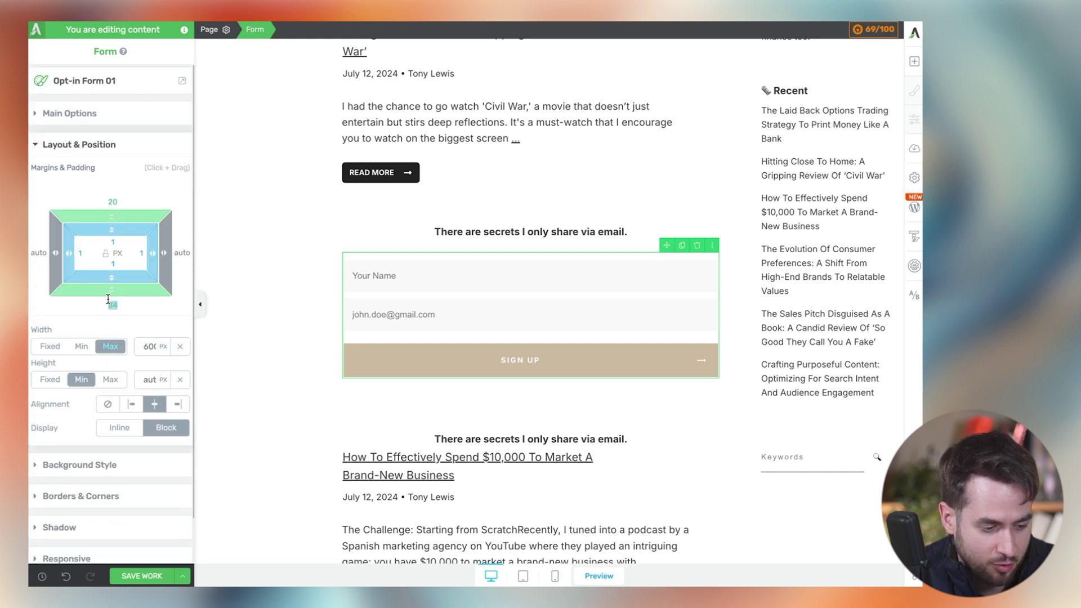
{"action": "key", "text": "BackSpace"}
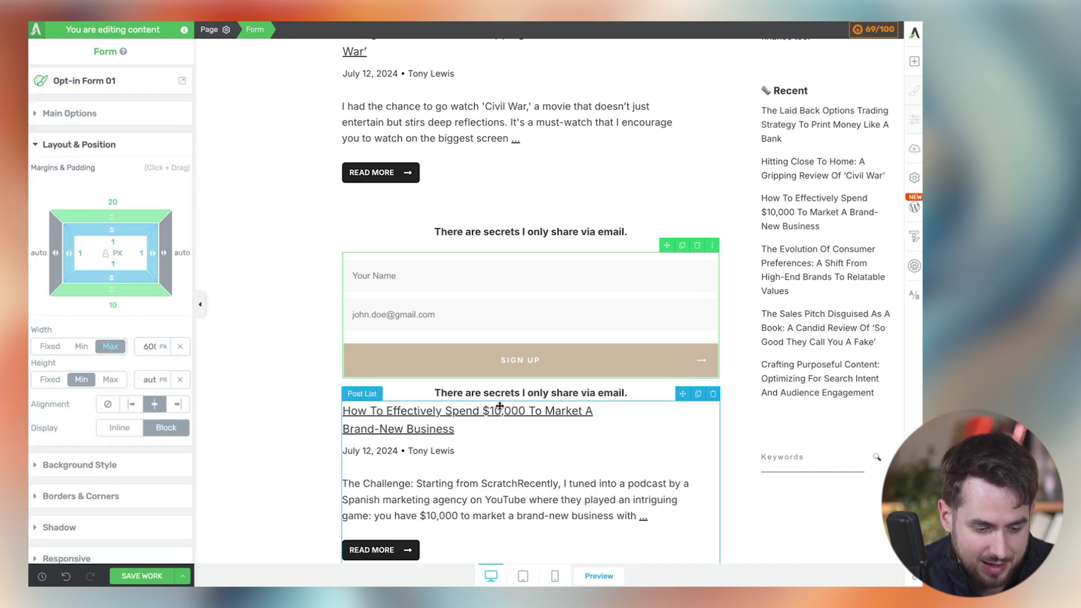
{"action": "left_click", "coordinate": [462, 393]}
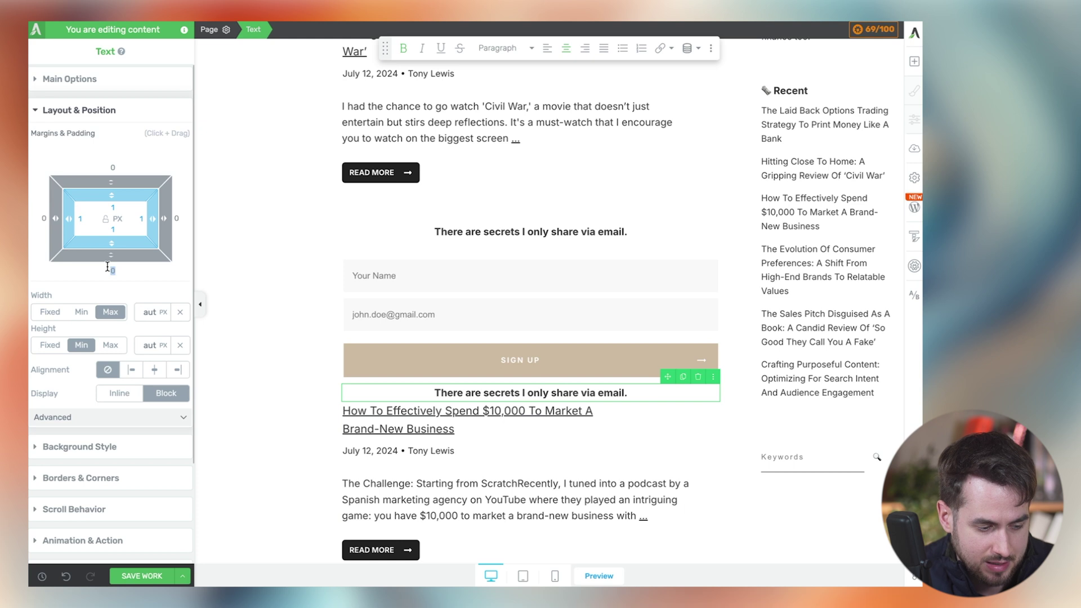
{"action": "type", "text": "84"}
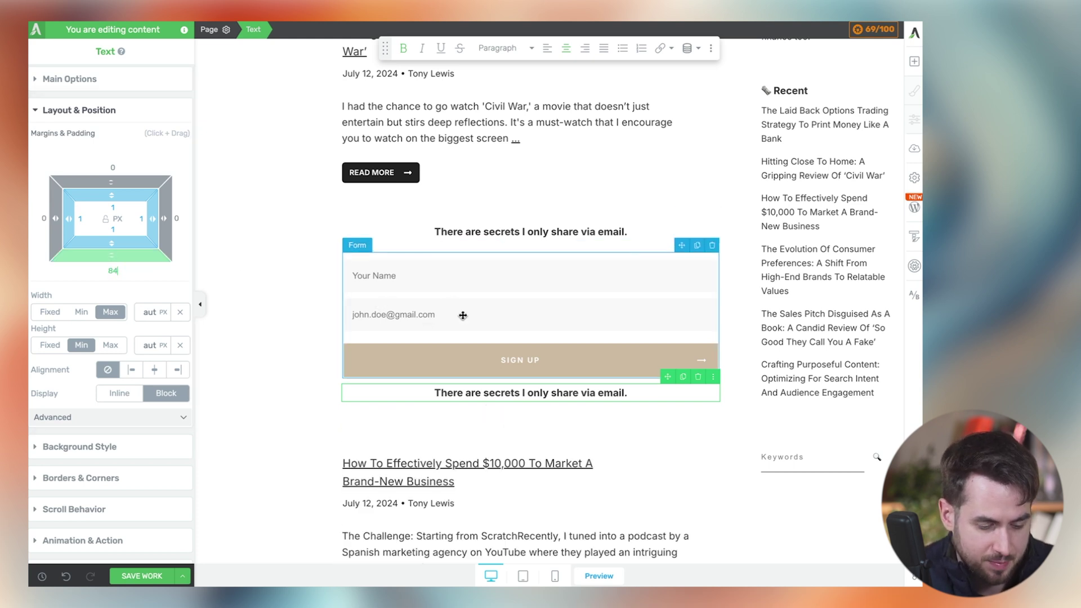
- Make the copy regular weight and change it to 'I hate spam as much as anyone. There's only real value being sent in my emails.'
{"action": "triple_click", "coordinate": [535, 389]}
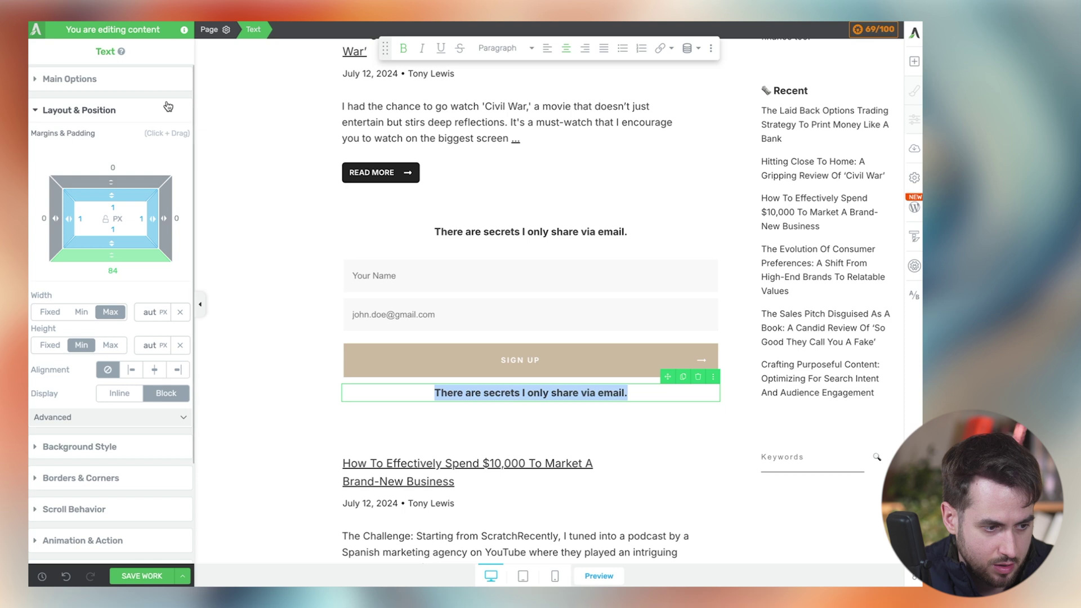
{"action": "left_click", "coordinate": [145, 92]}
{"action": "left_click", "coordinate": [108, 226]}
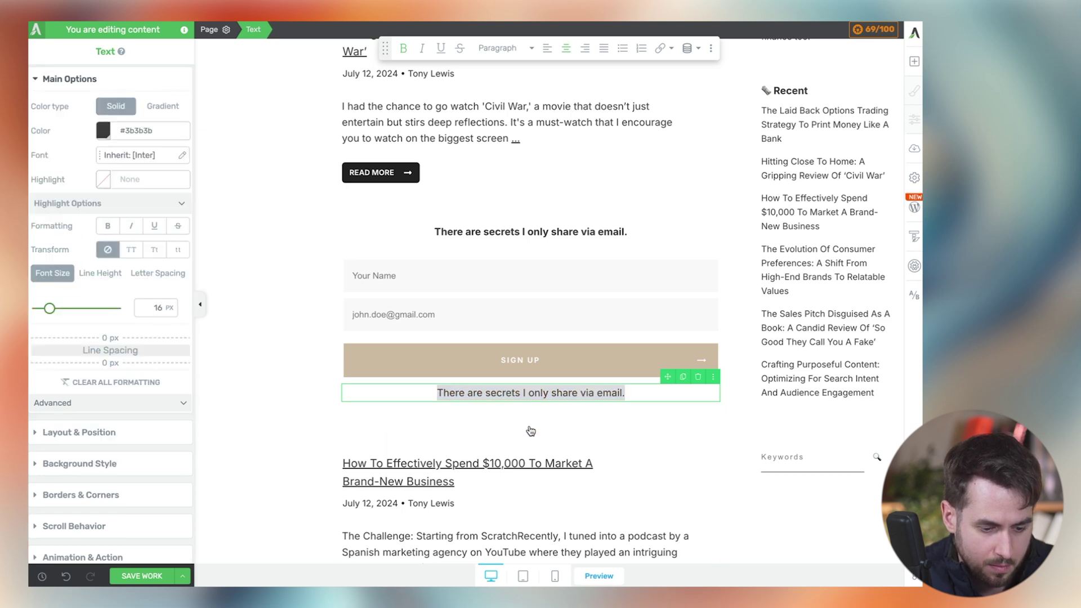
{"action": "double_click", "coordinate": [530, 393]}
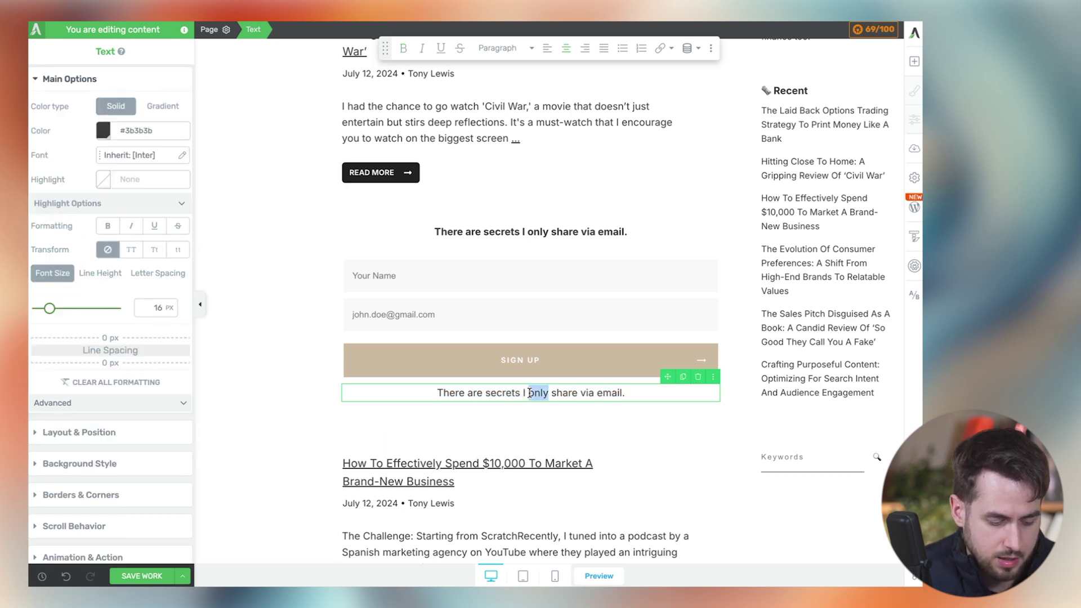
{"action": "triple_click", "coordinate": [530, 393]}
{"action": "type", "text": "I hate s"}
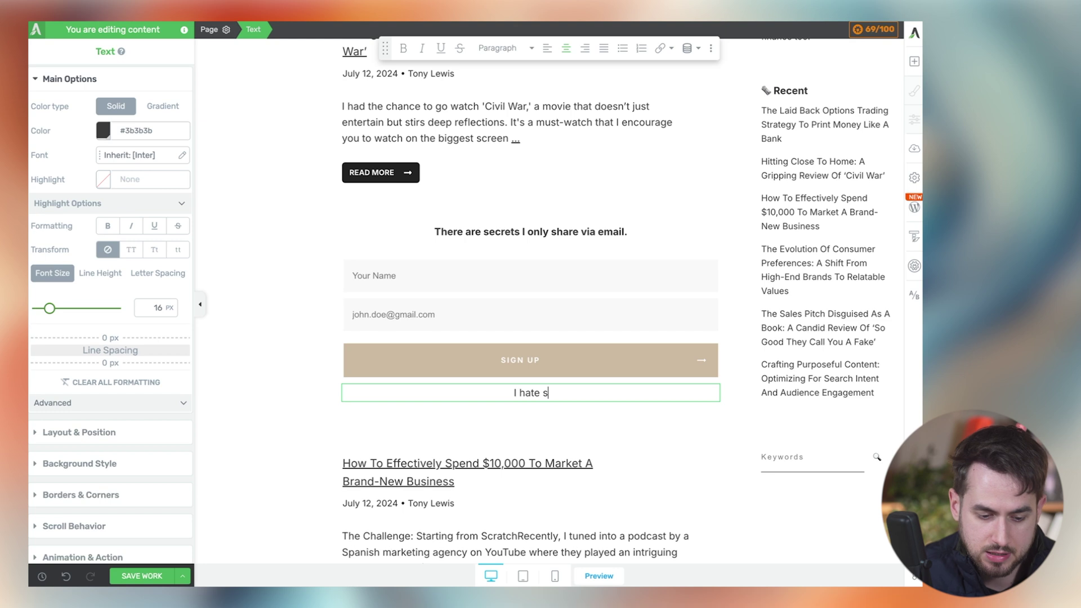
{"action": "type", "text": "pam as much as an"}
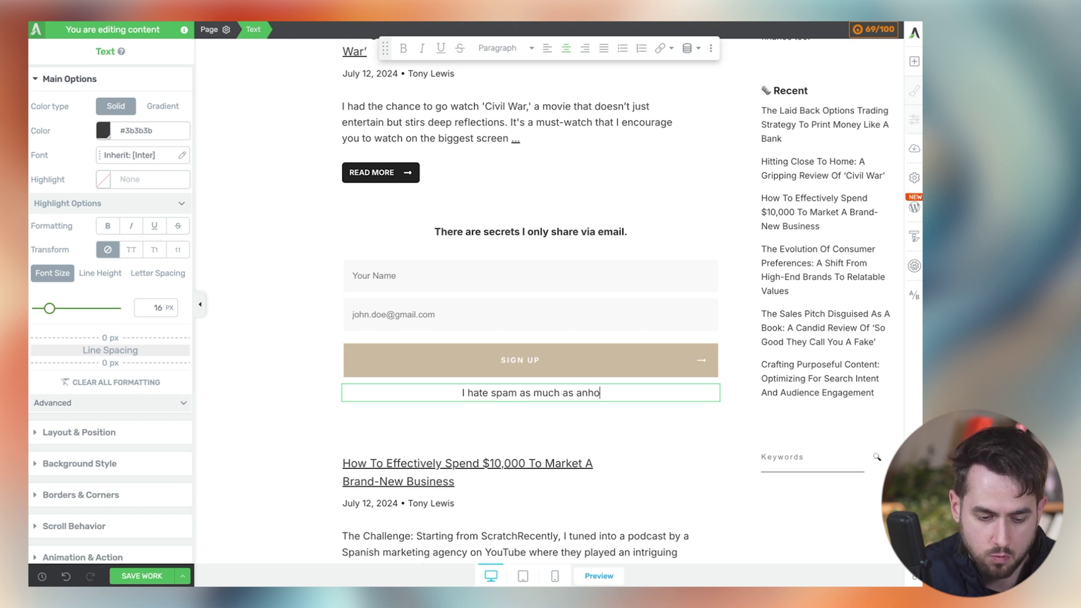
{"action": "type", "text": "yone. The"}
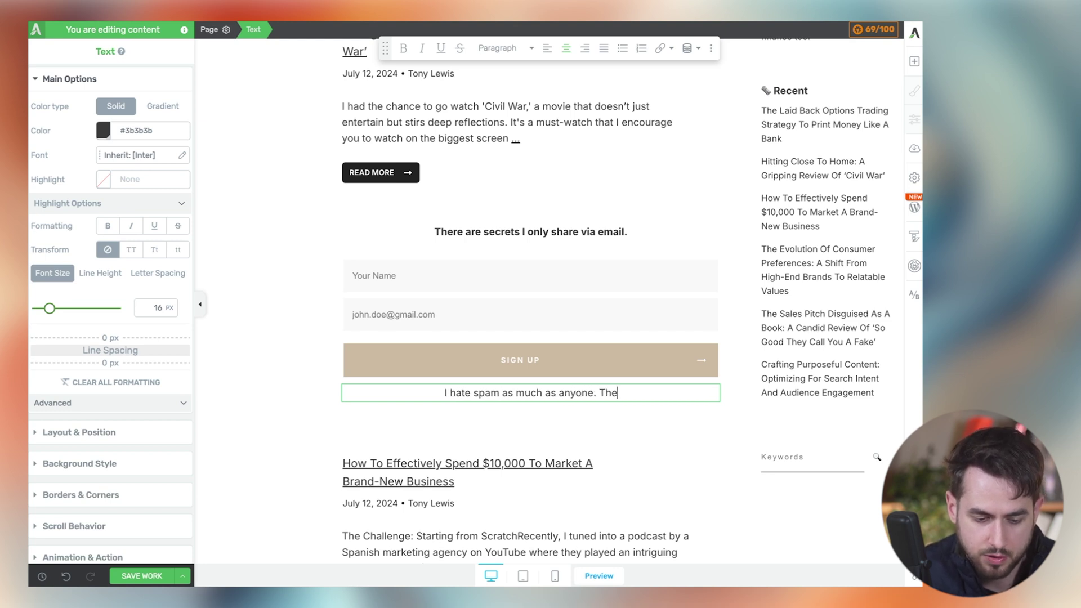
{"action": "type", "text": "re's only real valy"}
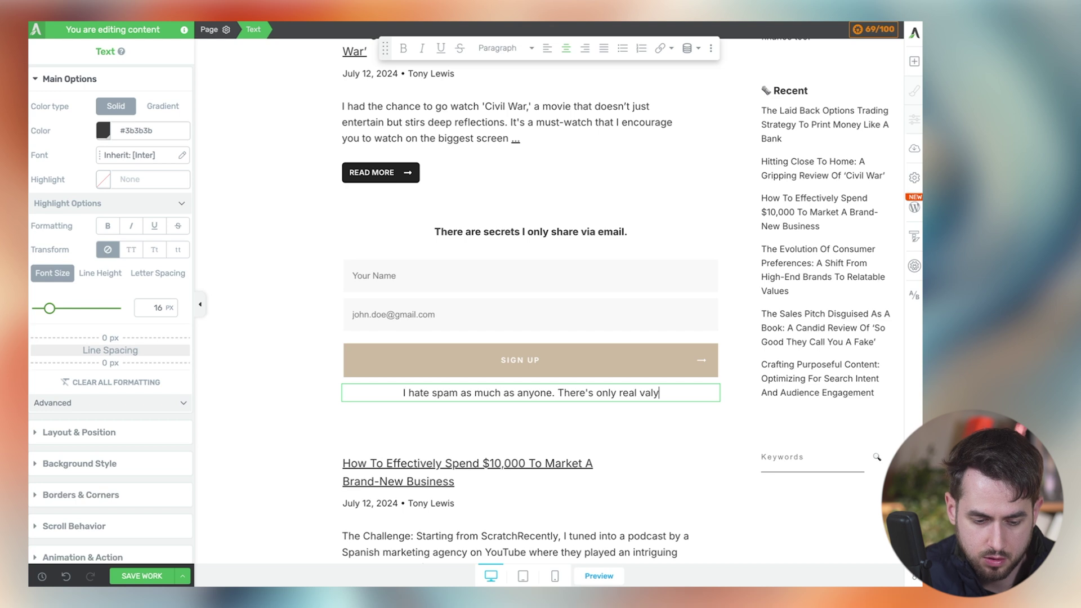
{"action": "key", "text": "BackSpace"}
{"action": "type", "text": "ue being sent in my emails."}
- Set the anti-spam note's font size to 12 px
{"action": "key", "text": "ctrl+a"}
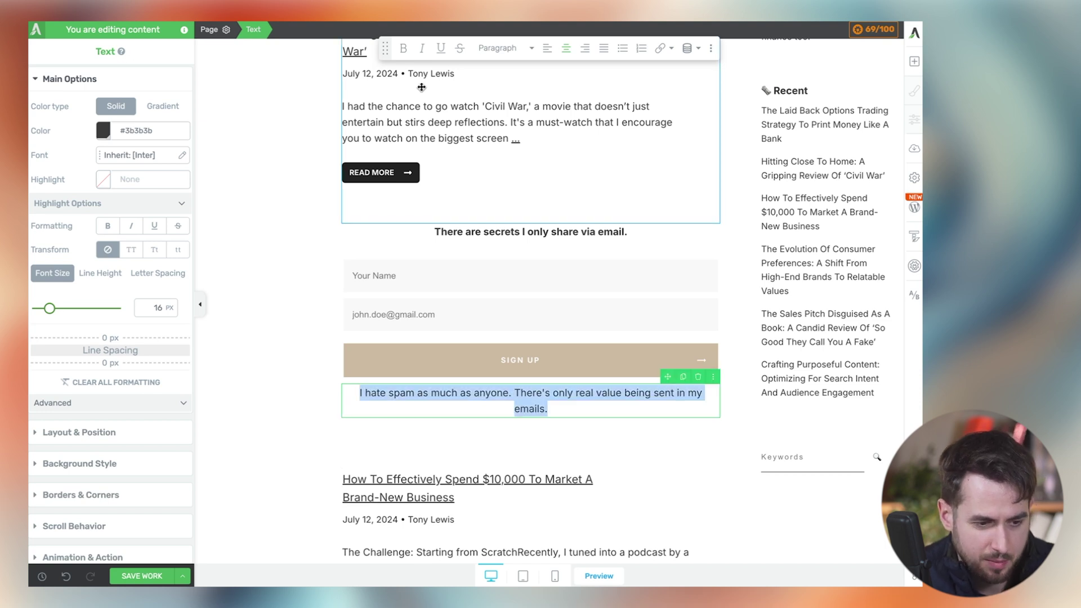
{"action": "left_click", "coordinate": [155, 305]}
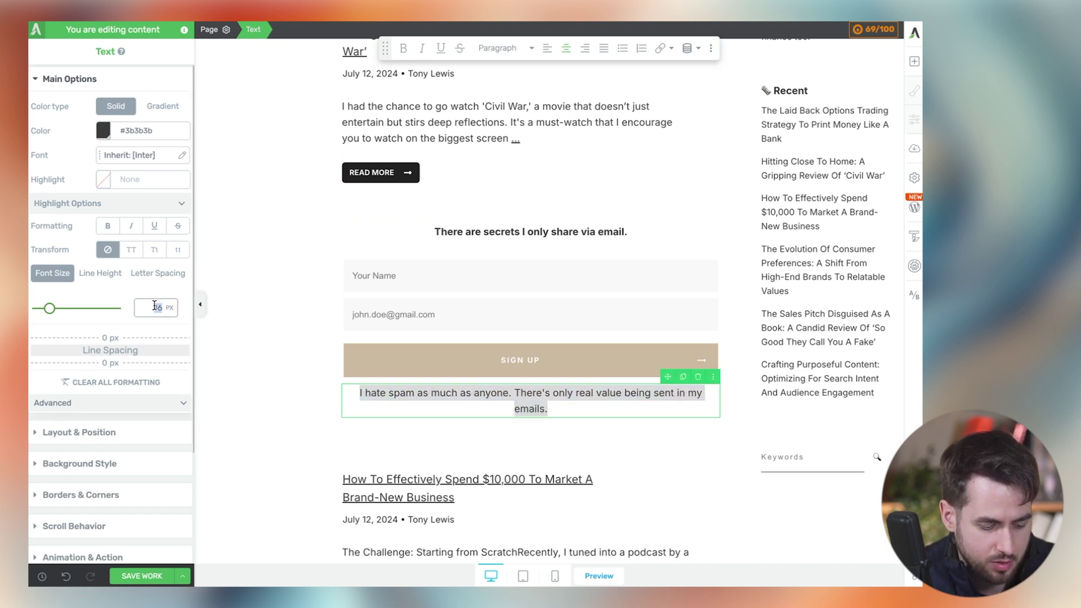
{"action": "type", "text": "14"}
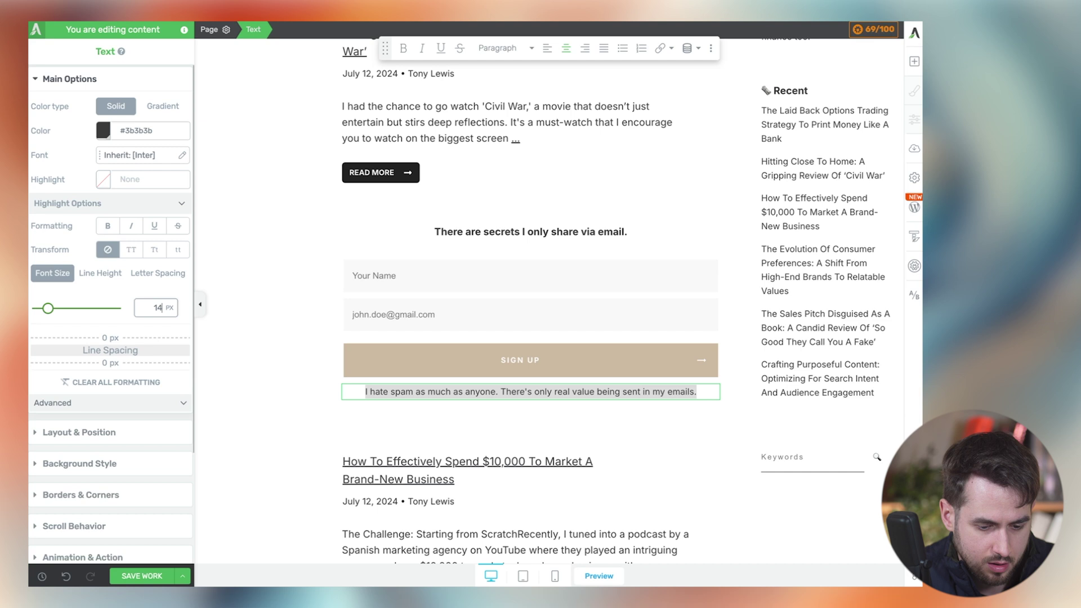
{"action": "key", "text": "BackSpace"}
{"action": "type", "text": "2"}
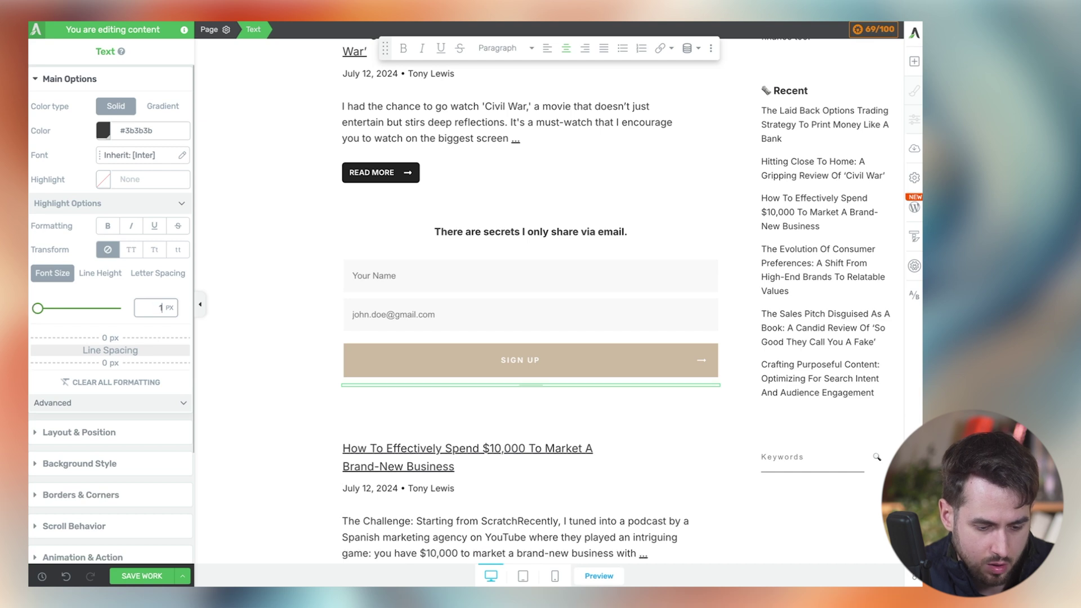
{"action": "left_click", "coordinate": [285, 387]}
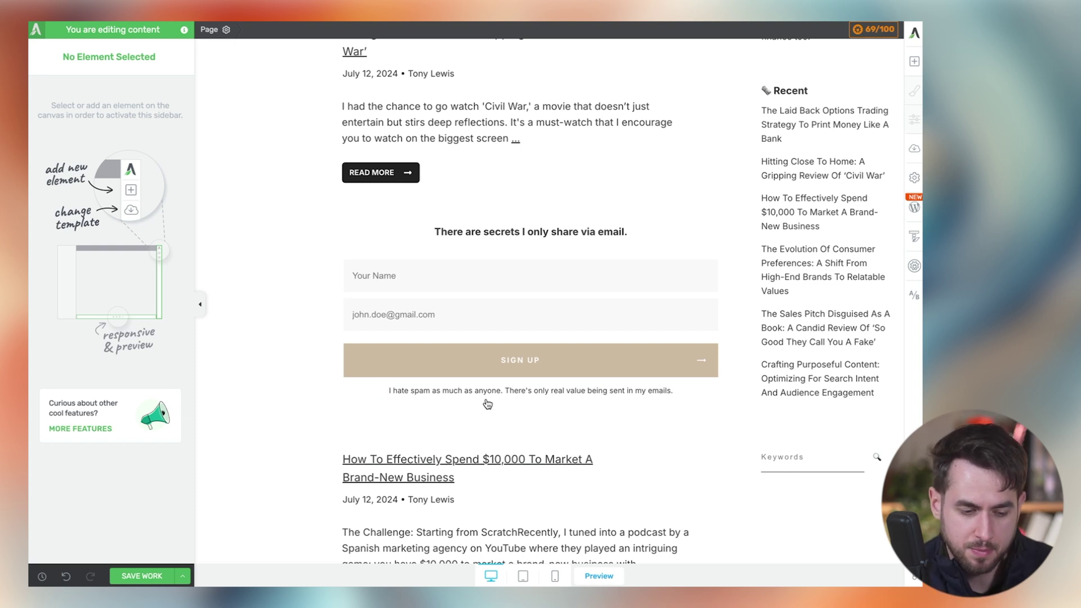
- Scroll the canvas to view the 'There are secrets…' headline, sign-up form and anti-spam note
{"action": "triple_click", "coordinate": [507, 230]}
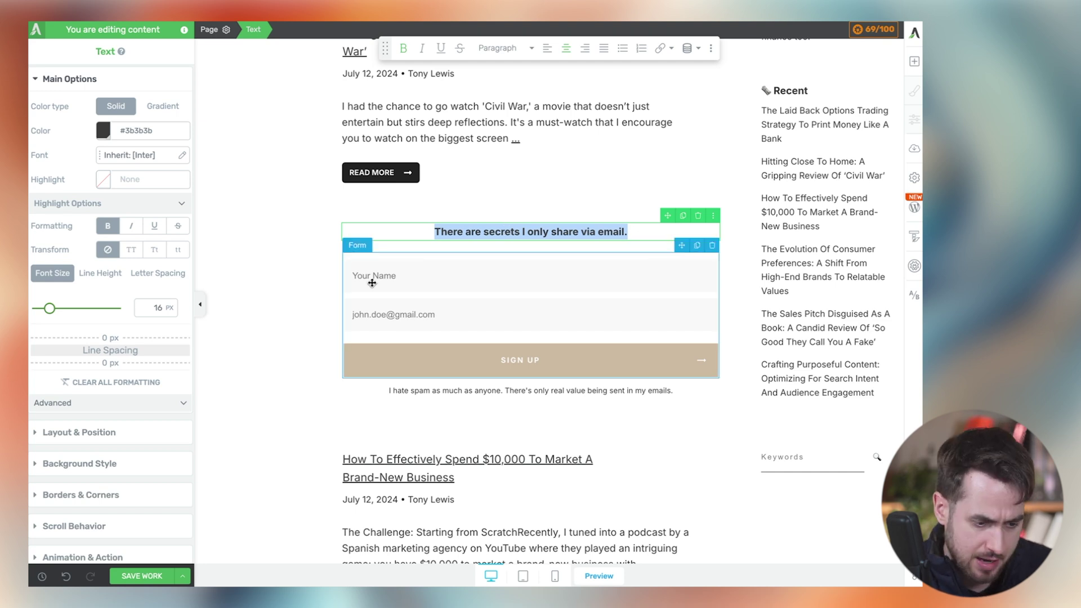
{"action": "left_click", "coordinate": [311, 279]}
{"action": "scroll", "coordinate": [341, 249], "scroll_direction": "up", "scroll_amount": 1}
{"action": "scroll", "coordinate": [343, 250], "scroll_direction": "down", "scroll_amount": 2}
{"action": "scroll", "coordinate": [383, 237], "scroll_direction": "up", "scroll_amount": 5}
{"action": "scroll", "coordinate": [412, 222], "scroll_direction": "down", "scroll_amount": 3}
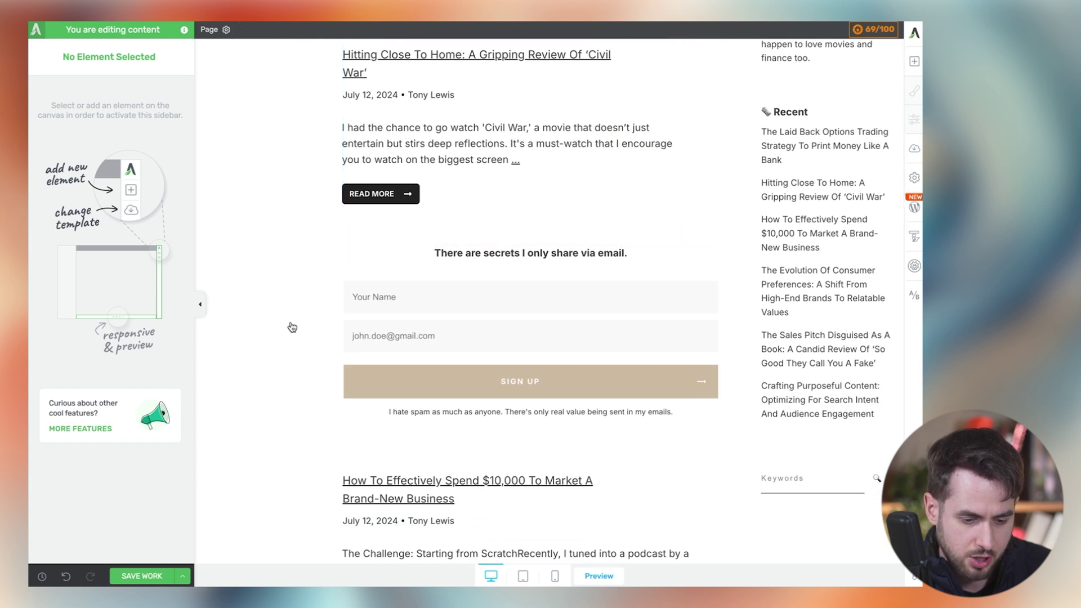
{"action": "scroll", "coordinate": [292, 327], "scroll_direction": "down", "scroll_amount": 2}
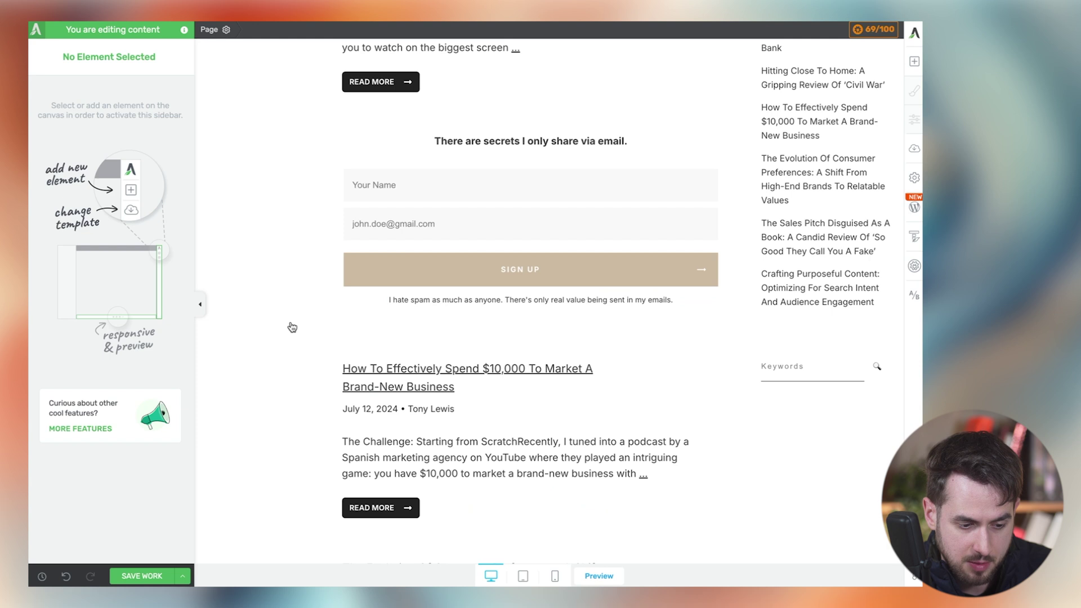
{"action": "scroll", "coordinate": [292, 327], "scroll_direction": "down", "scroll_amount": 10}
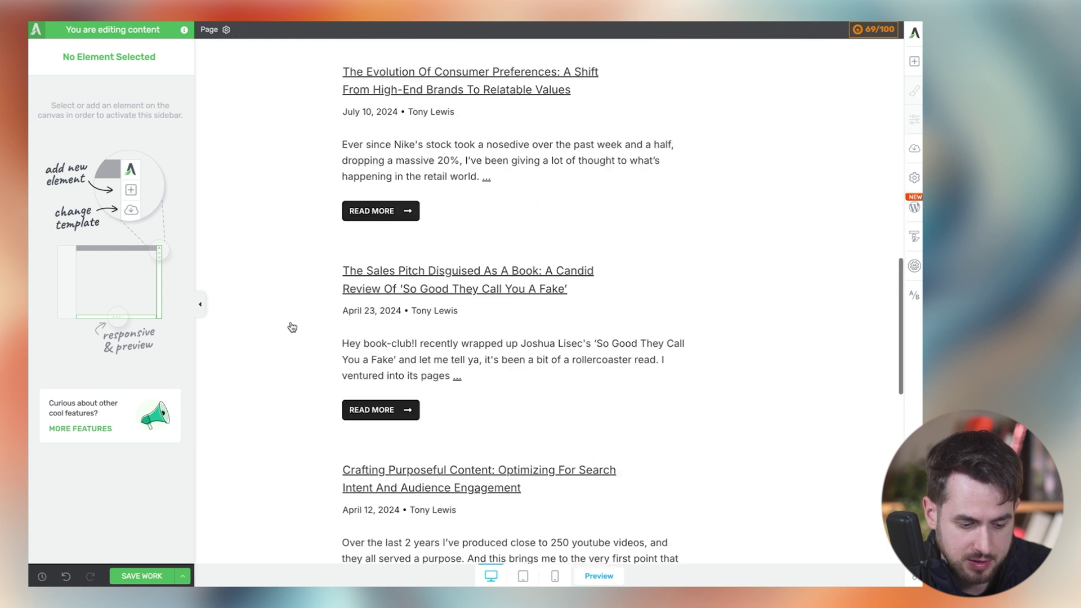
{"action": "scroll", "coordinate": [292, 327], "scroll_direction": "down", "scroll_amount": 6}
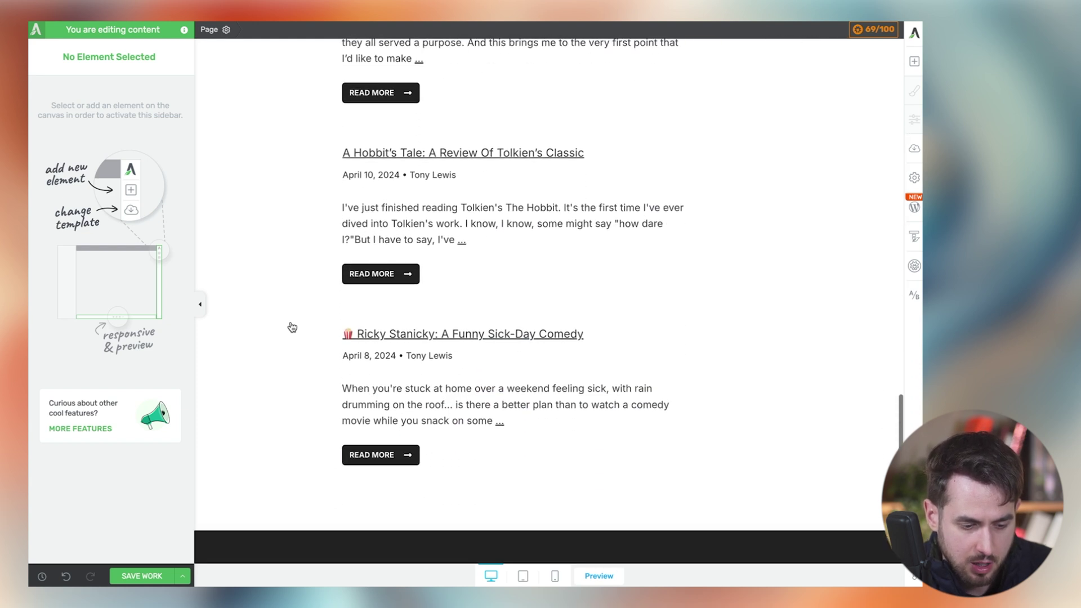
{"action": "scroll", "coordinate": [327, 375], "scroll_direction": "down", "scroll_amount": 1}
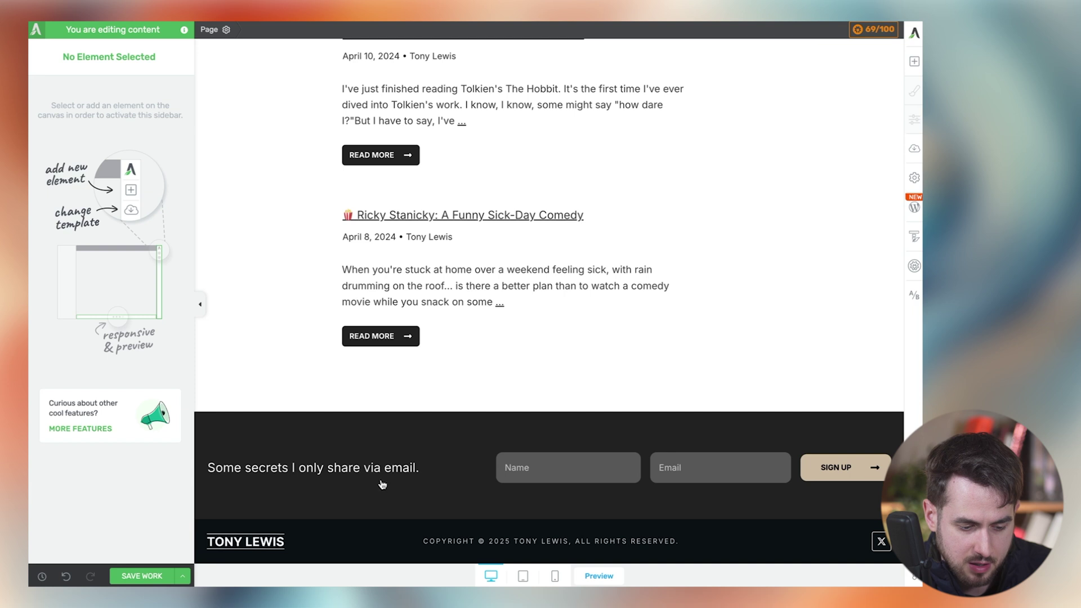
{"action": "scroll", "coordinate": [465, 321], "scroll_direction": "up", "scroll_amount": 9}
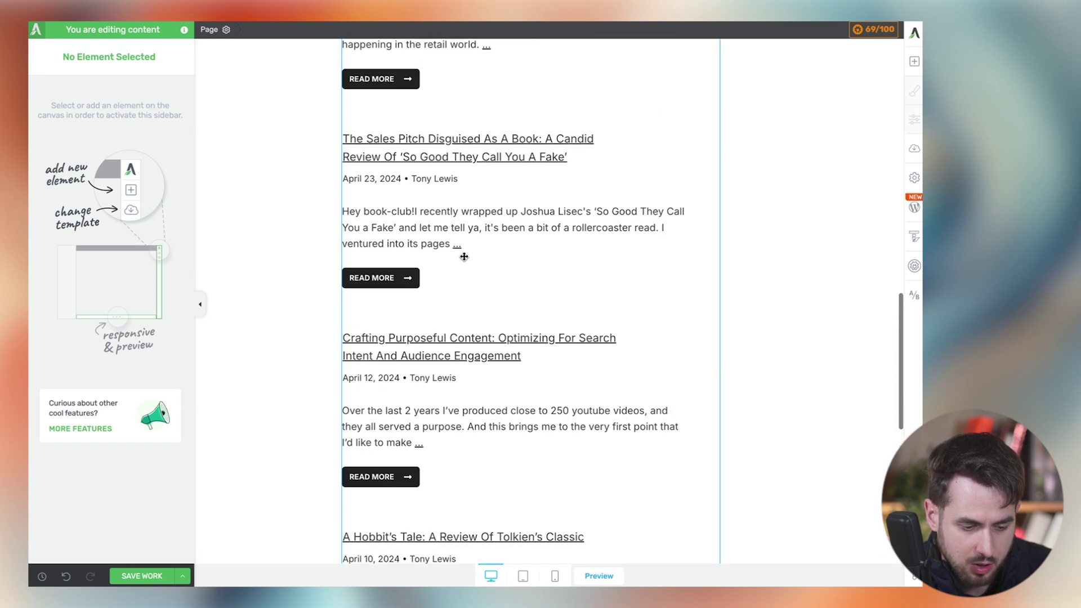
{"action": "scroll", "coordinate": [464, 257], "scroll_direction": "up", "scroll_amount": 10}
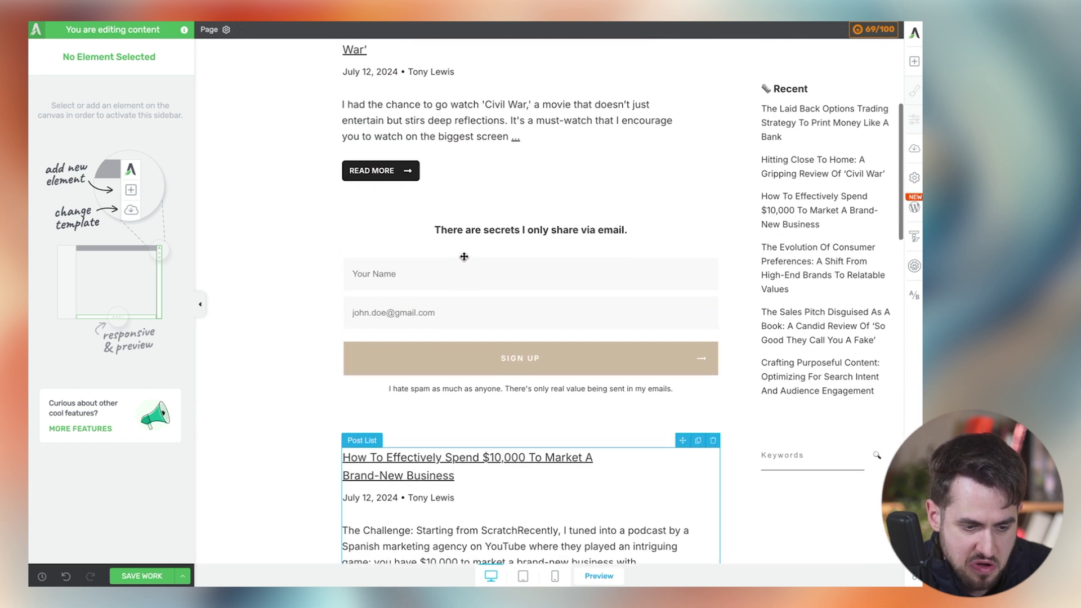
{"action": "scroll", "coordinate": [464, 257], "scroll_direction": "up", "scroll_amount": 1}
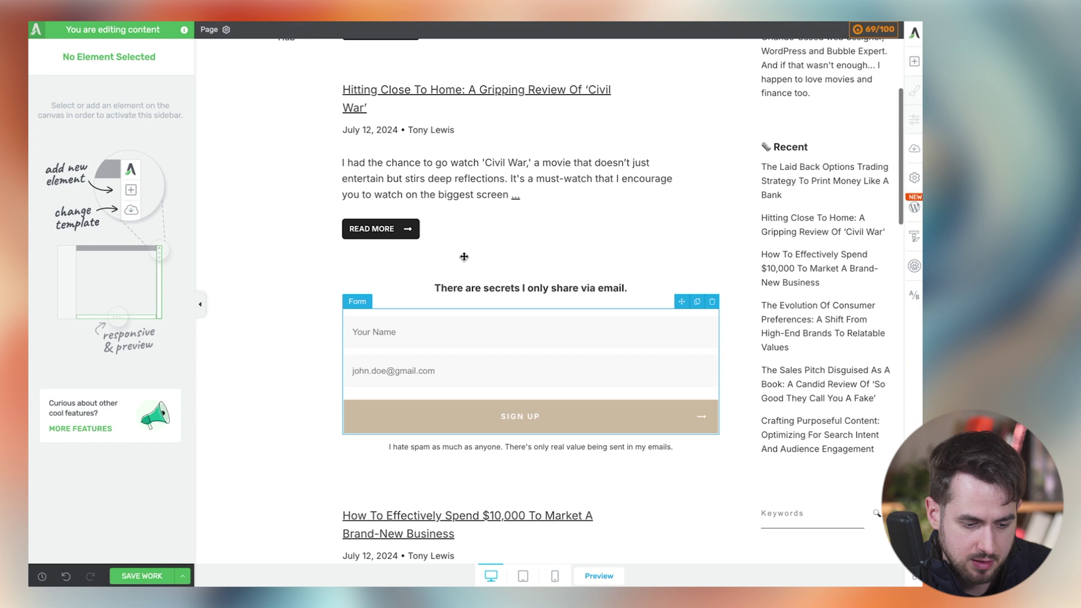
- Set the email headline's font size to 18 px
{"action": "scroll", "coordinate": [464, 257], "scroll_direction": "down", "scroll_amount": 1}
{"action": "left_click", "coordinate": [445, 282]}
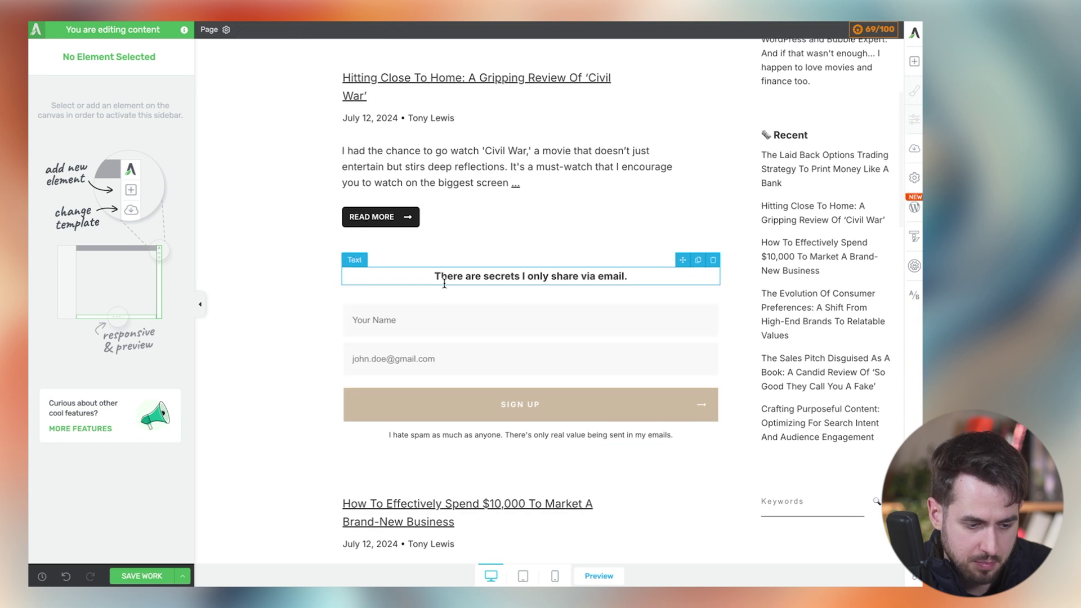
{"action": "left_click", "coordinate": [422, 313]}
{"action": "key", "text": "ctrl+a"}
{"action": "double_click", "coordinate": [149, 306]}
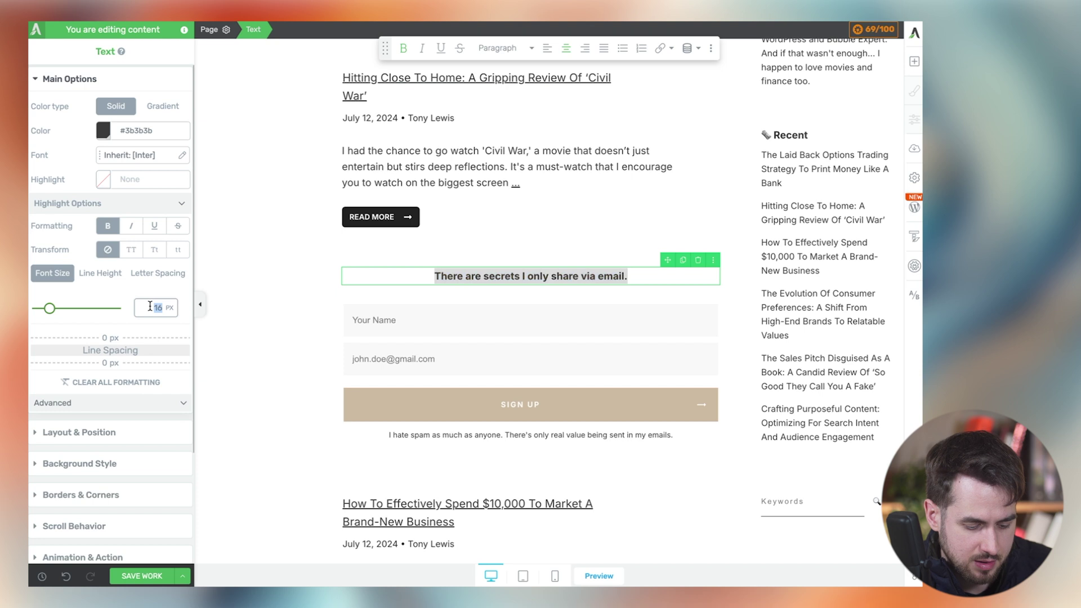
{"action": "type", "text": "18"}
{"action": "left_click", "coordinate": [386, 275]}
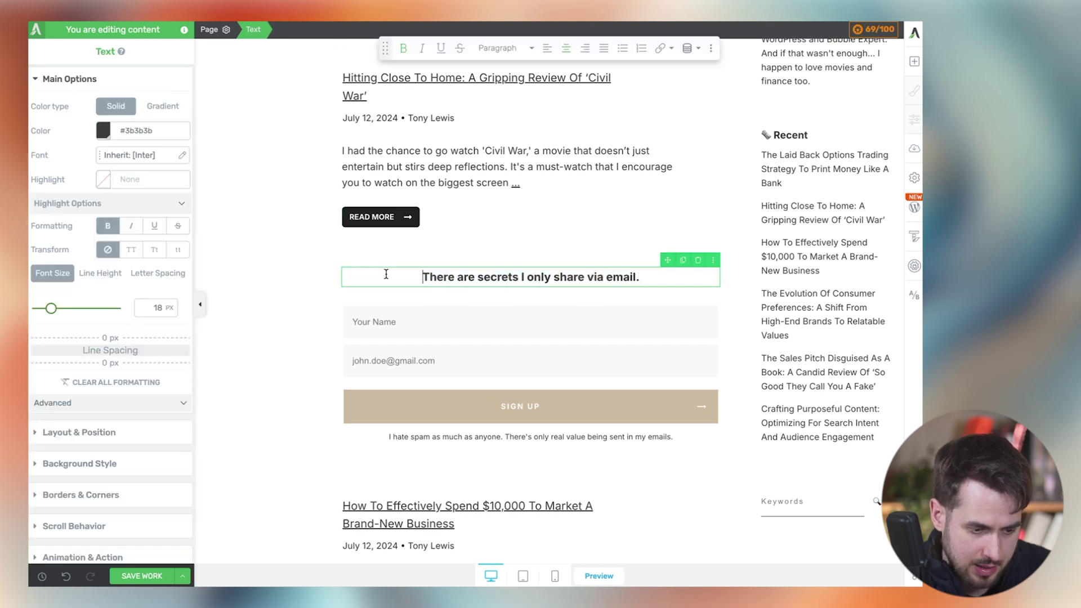
- Add top margin above the email headline in Layout & Position
{"action": "left_click", "coordinate": [120, 432]}
{"action": "scroll", "coordinate": [343, 283], "scroll_direction": "down", "scroll_amount": 2}
{"action": "scroll", "coordinate": [344, 283], "scroll_direction": "up", "scroll_amount": 2}
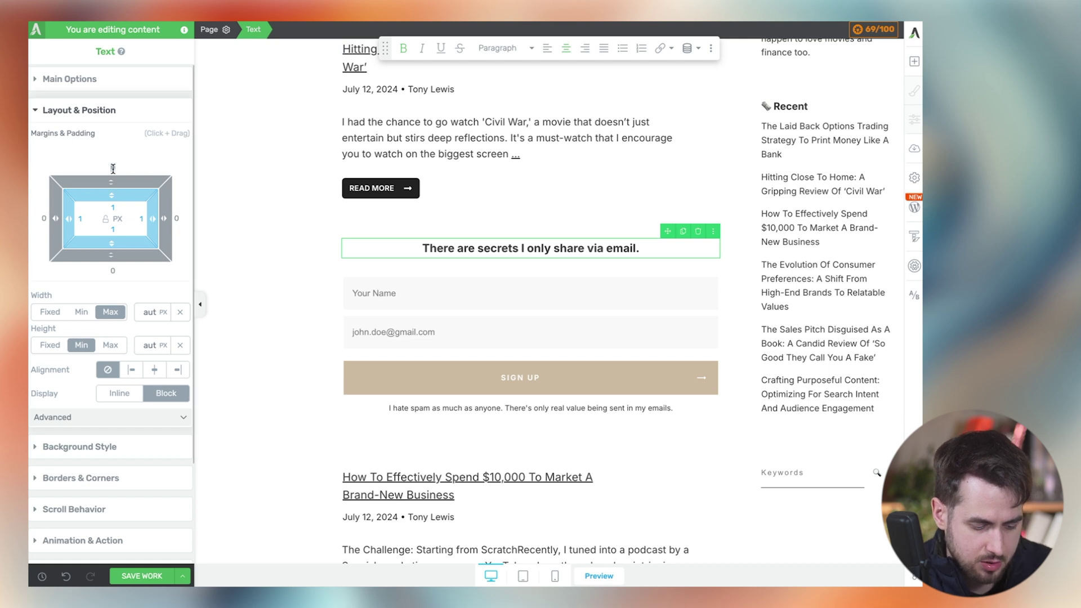
{"action": "left_click_drag", "start_coordinate": [113, 168], "coordinate": [113, 184]}
{"action": "left_click", "coordinate": [274, 327]}
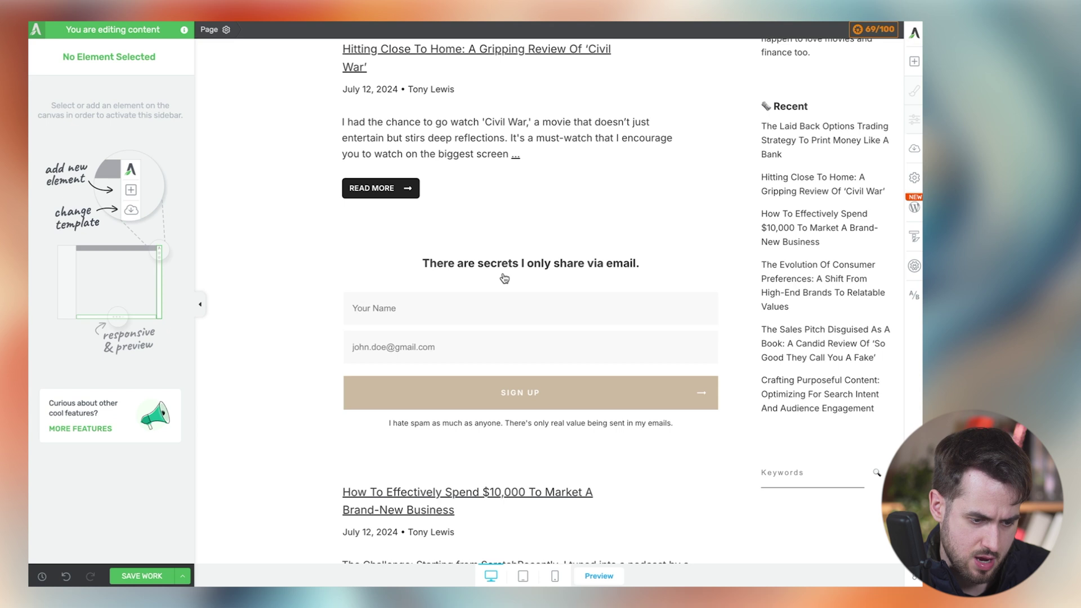
- Set the sign-up form's top margin to 10
{"action": "left_click", "coordinate": [467, 311]}
{"action": "left_click", "coordinate": [127, 204]}
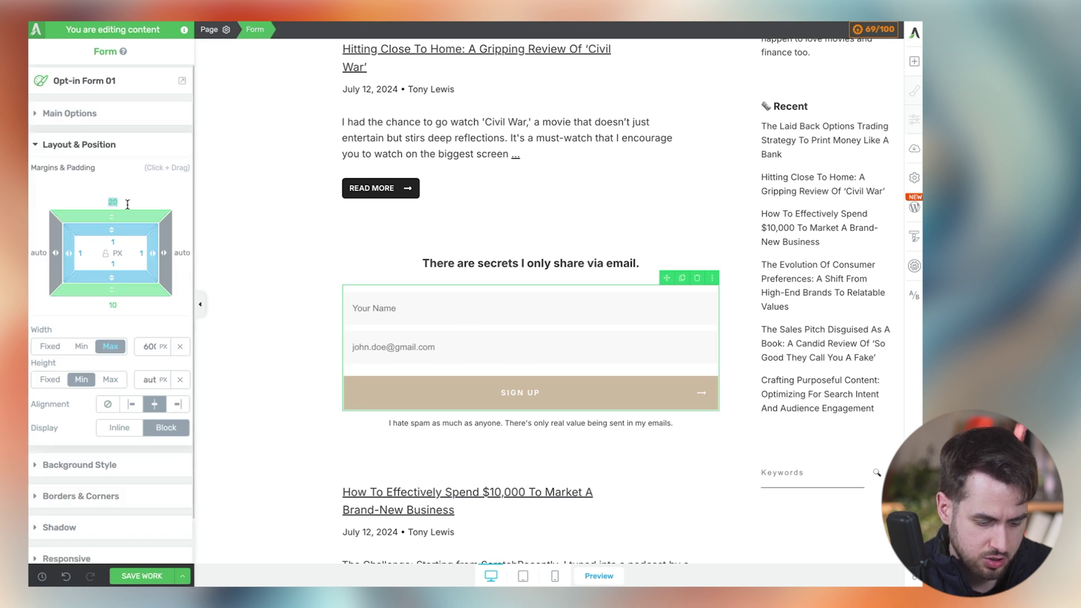
{"action": "type", "text": "10"}
{"action": "left_click", "coordinate": [298, 317]}
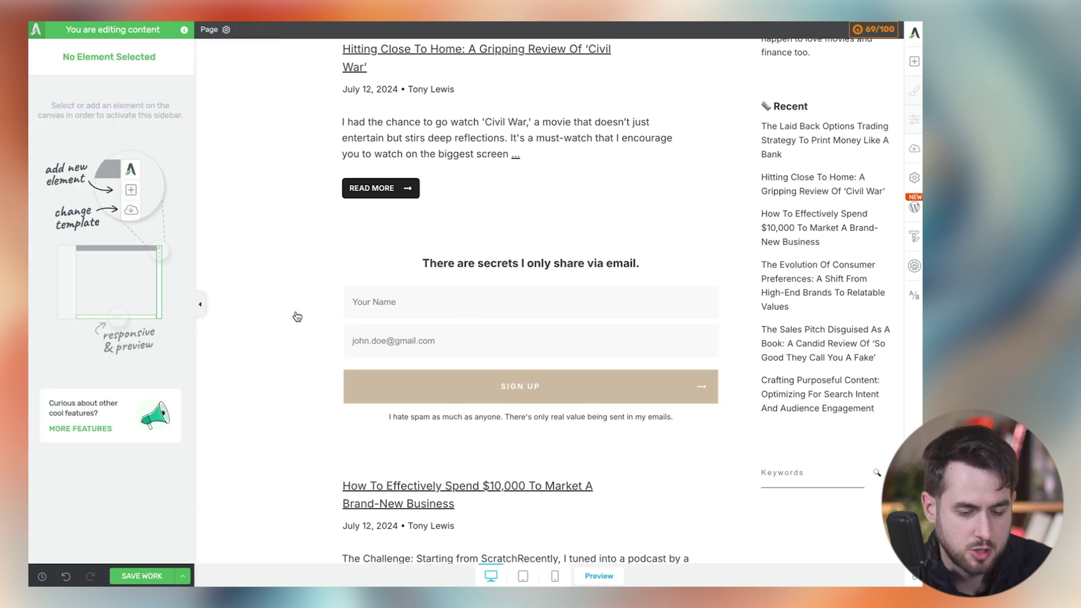
{"action": "scroll", "coordinate": [297, 317], "scroll_direction": "down", "scroll_amount": 2}
{"action": "scroll", "coordinate": [297, 316], "scroll_direction": "up", "scroll_amount": 5}
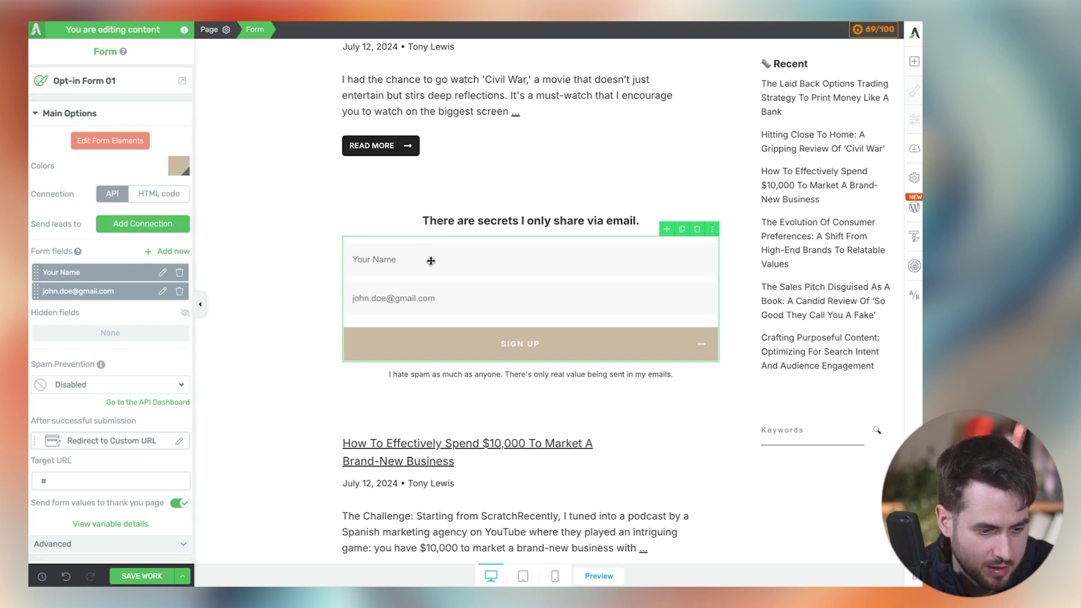
- Add a SendGrid connection to the form using the second mailing list, lewistony.com
{"action": "left_click", "coordinate": [102, 226]}
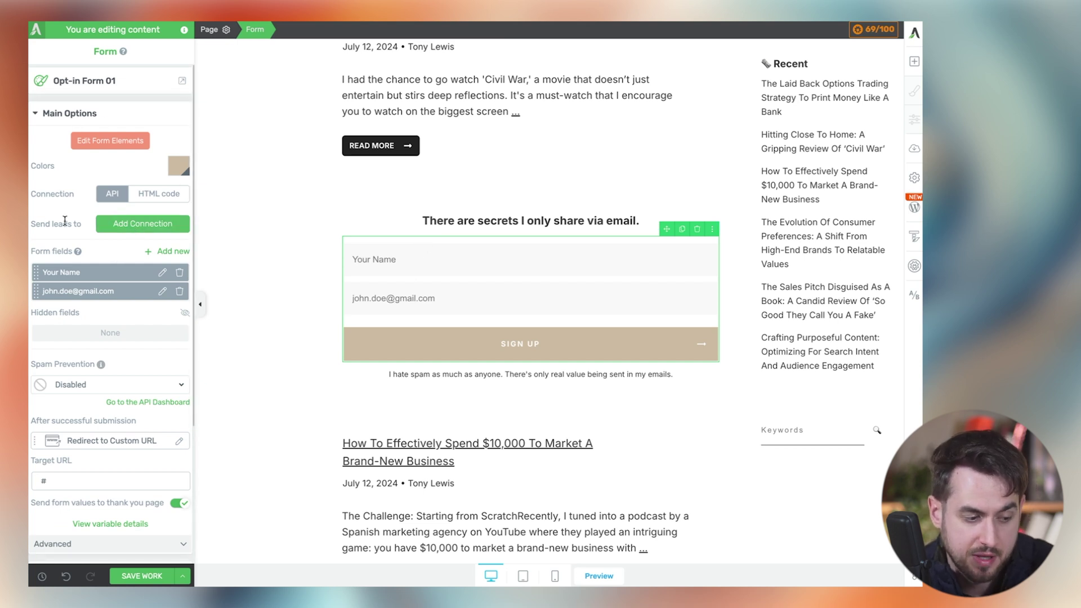
{"action": "left_click", "coordinate": [113, 231]}
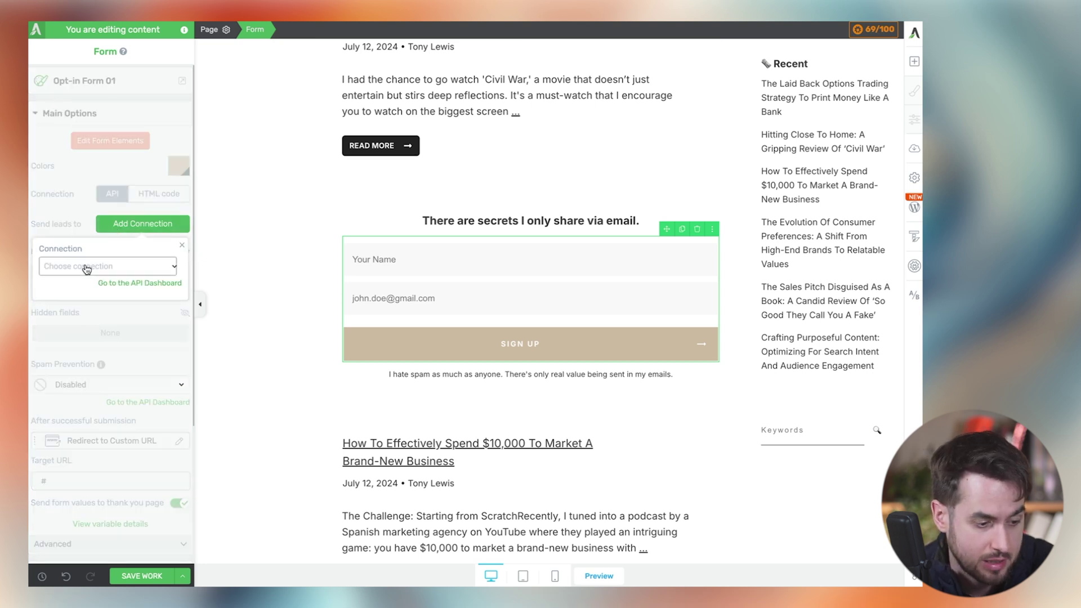
{"action": "left_click", "coordinate": [86, 270]}
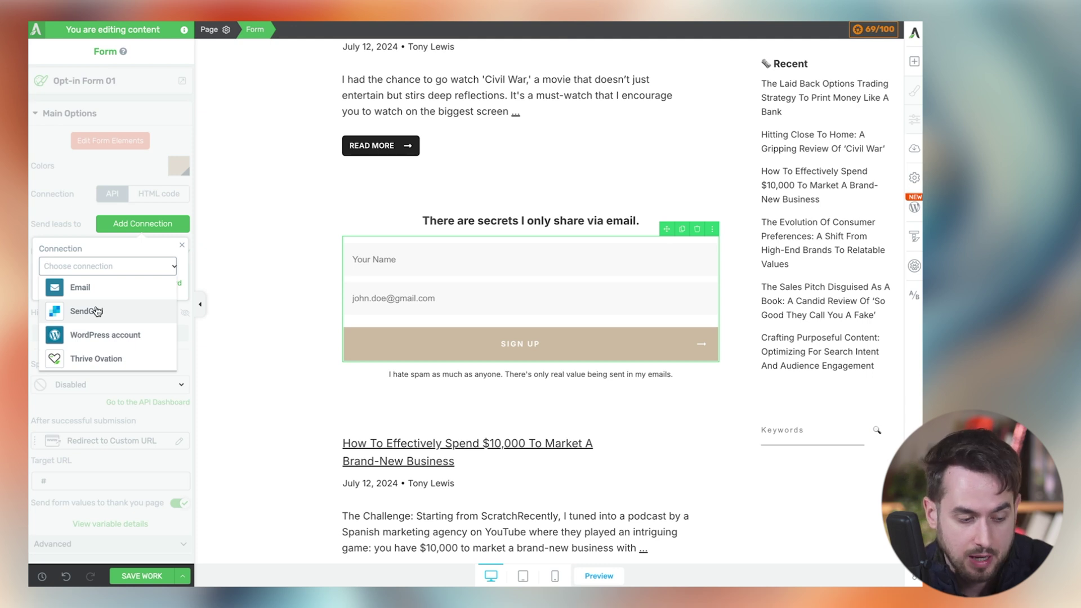
{"action": "left_click", "coordinate": [97, 312]}
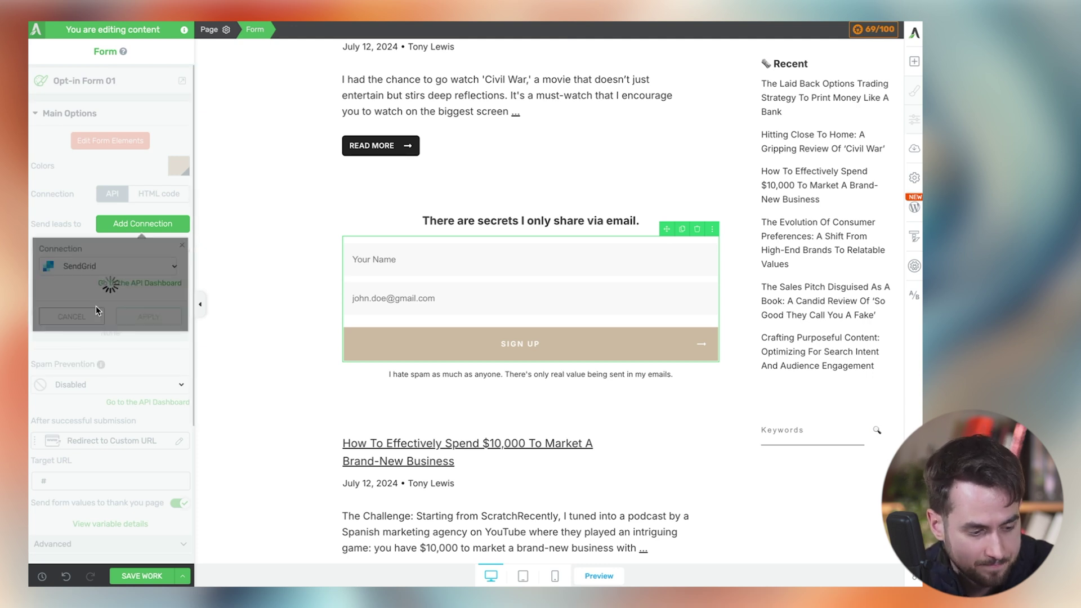
{"action": "left_click", "coordinate": [113, 319]}
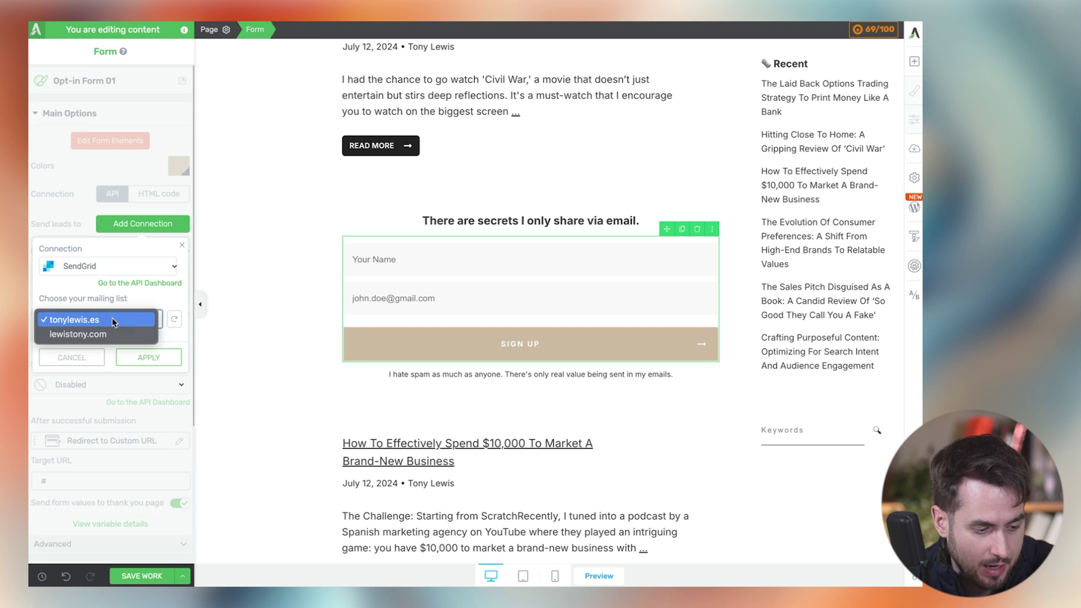
{"action": "left_click", "coordinate": [107, 331]}
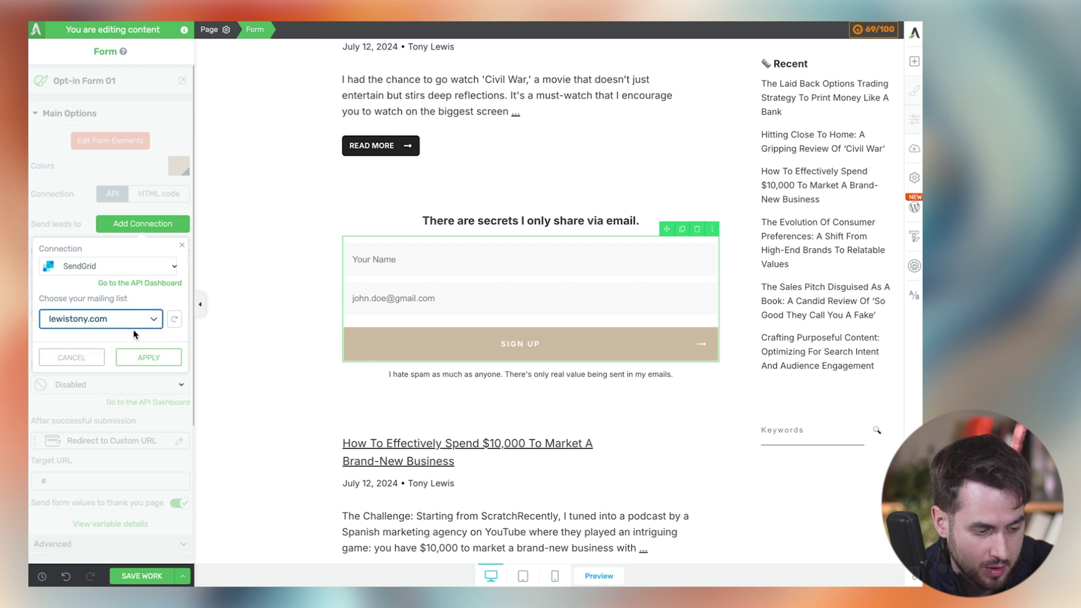
{"action": "left_click", "coordinate": [150, 356]}
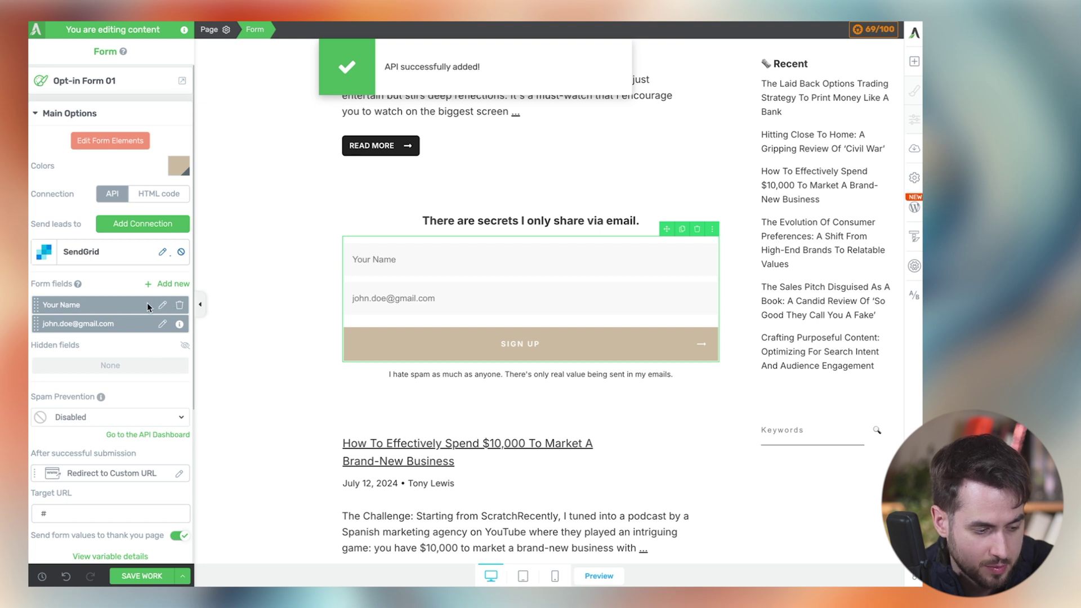
- Set the form's Spam Prevention to Thrive spam protection
{"action": "scroll", "coordinate": [125, 326], "scroll_direction": "down", "scroll_amount": 1}
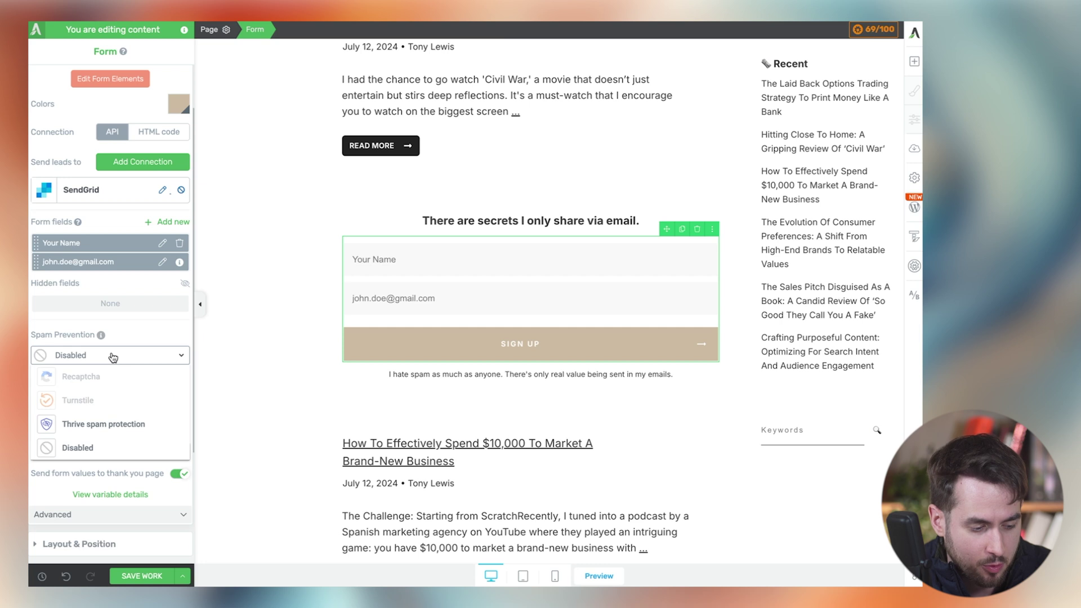
{"action": "left_click", "coordinate": [107, 434]}
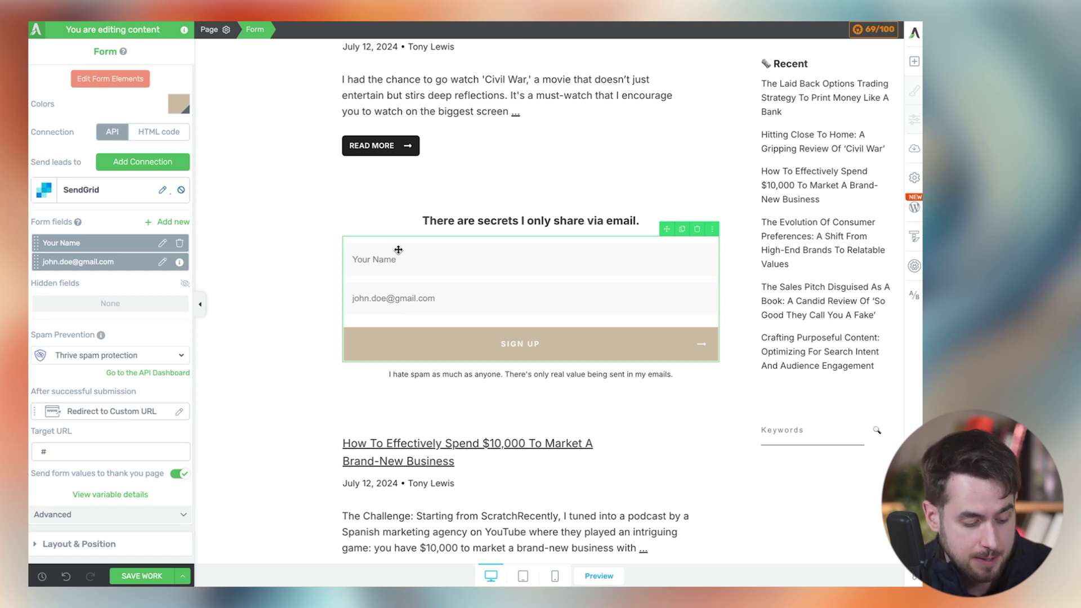
{"action": "left_click_drag", "start_coordinate": [380, 253], "coordinate": [412, 252]}
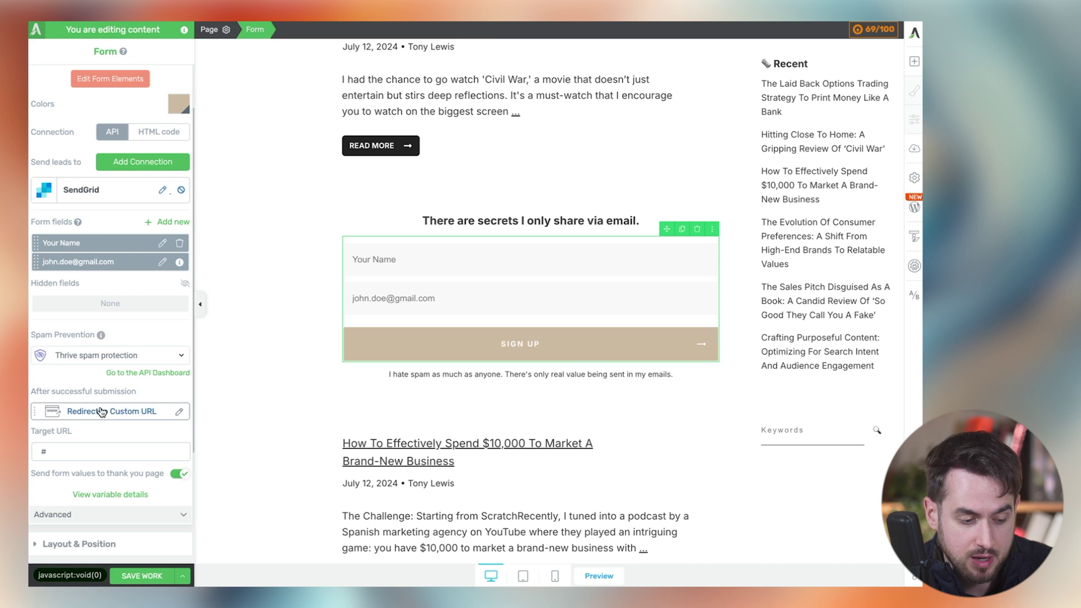
- Change the after-submission action to a success notification 'Hey, you're in! Check your inbox for the checklist I promised!' and preview it
{"action": "left_click", "coordinate": [85, 451]}
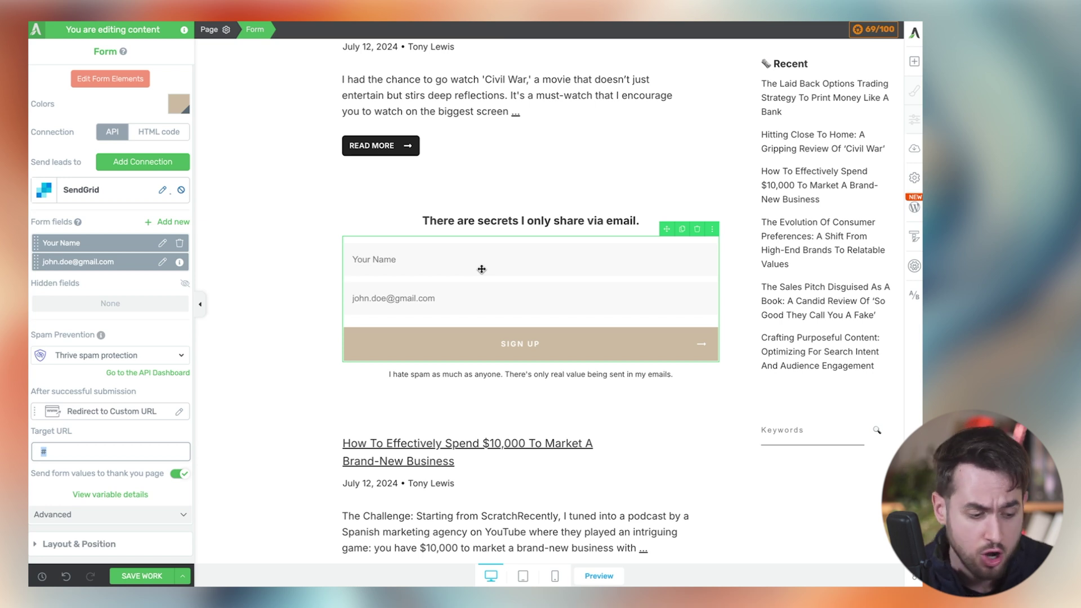
{"action": "left_click", "coordinate": [179, 411]}
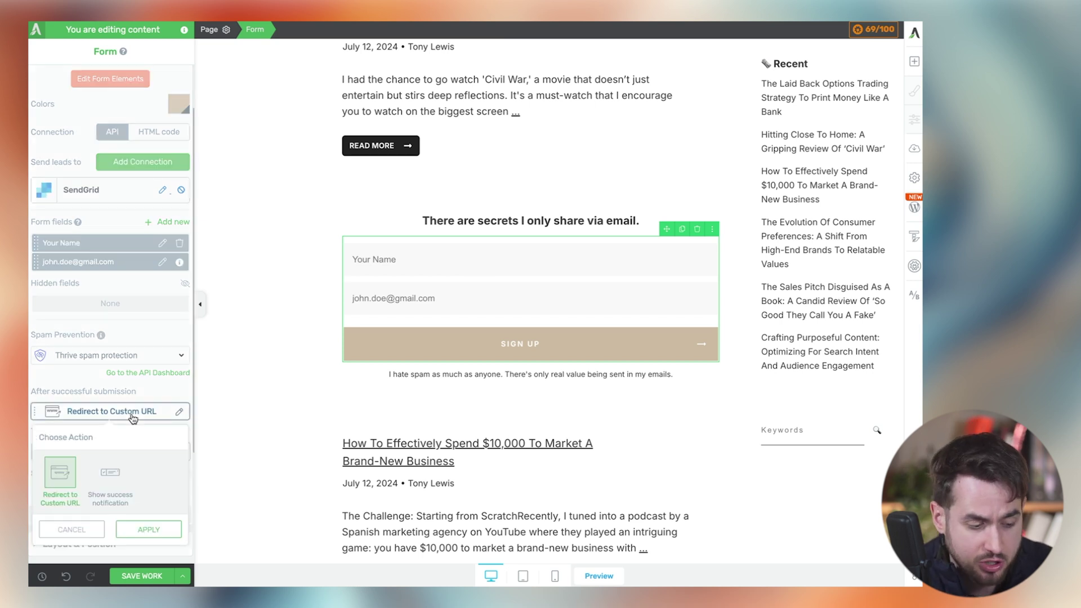
{"action": "left_click", "coordinate": [110, 476]}
{"action": "left_click", "coordinate": [148, 529]}
{"action": "triple_click", "coordinate": [93, 449]}
{"action": "type", "text": "Hey, you're in"}
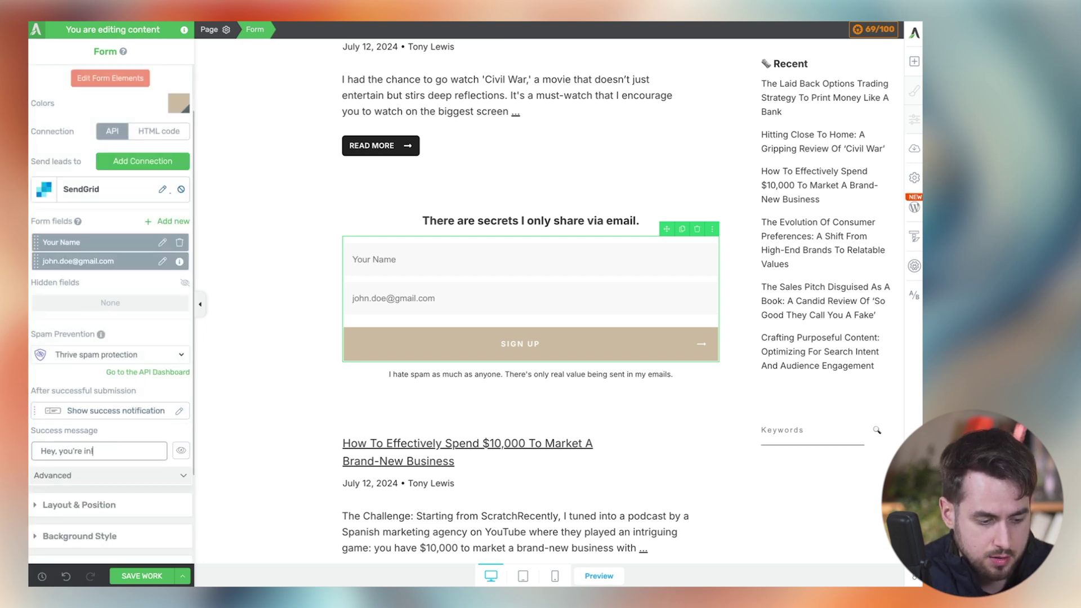
{"action": "type", "text": "! Check your inbox for the checklist I promised!"}
{"action": "left_click", "coordinate": [183, 452]}
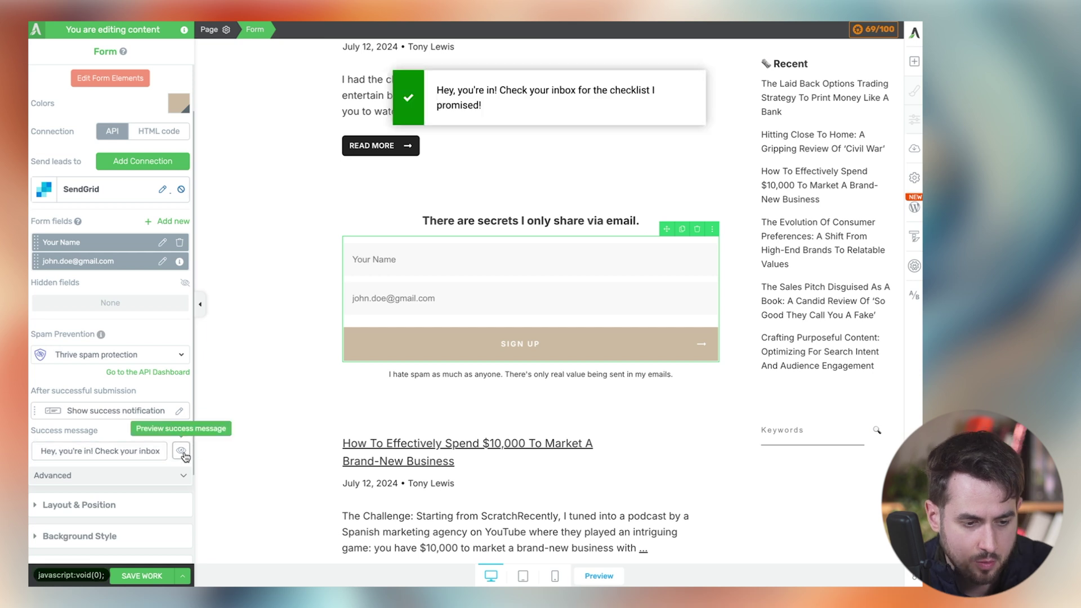